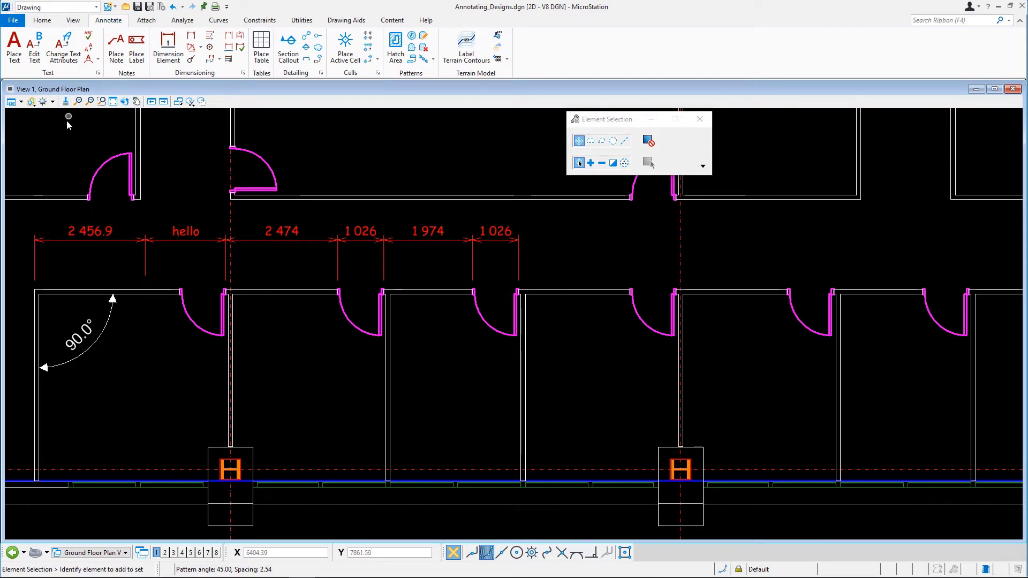
Open the Hatch and Pattern model from the Models list, then show the Annotate tools
{"action": "left_click", "coordinate": [43, 23]}
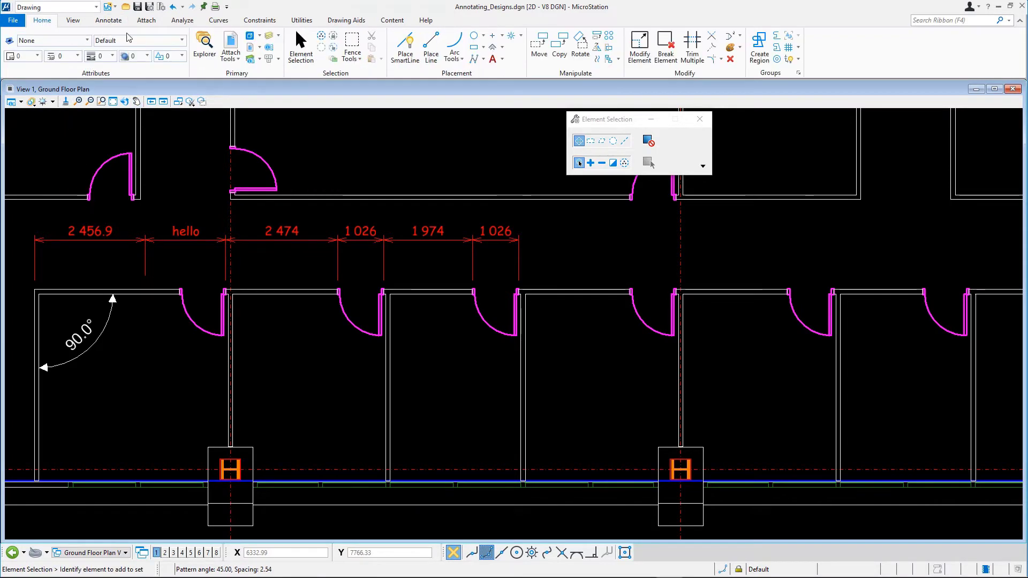
{"action": "left_click", "coordinate": [250, 38]}
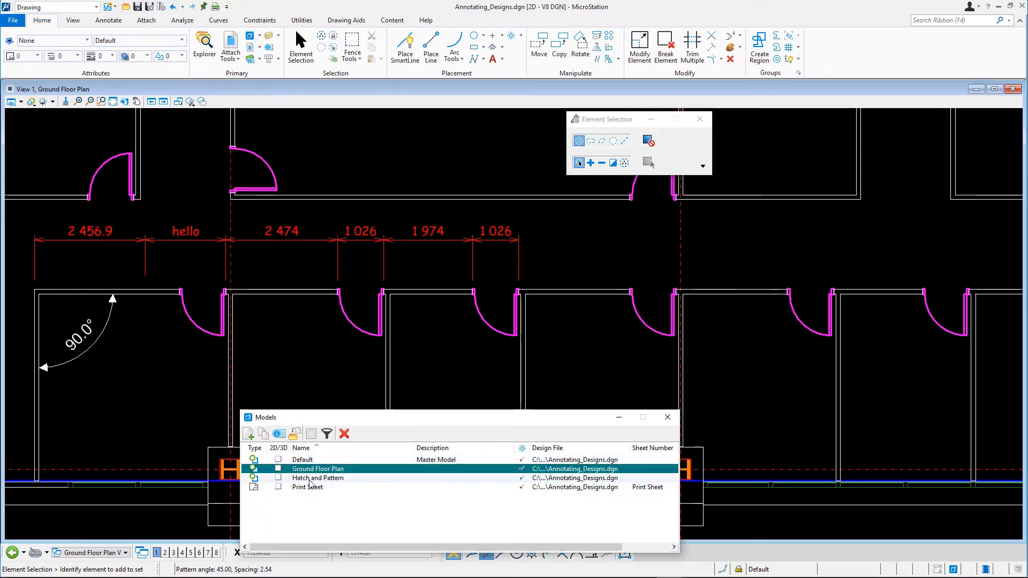
{"action": "double_click", "coordinate": [338, 478]}
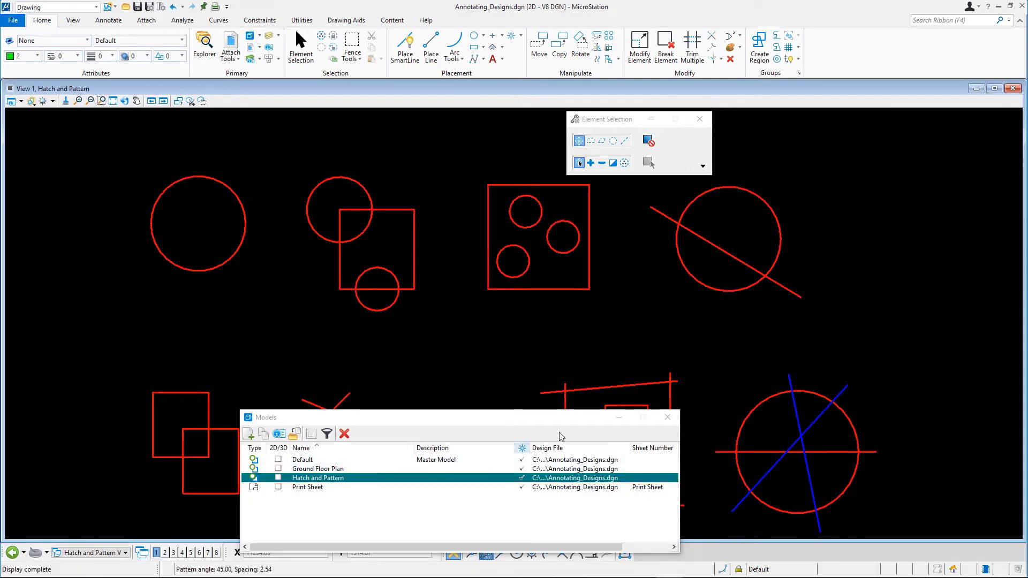
{"action": "left_click", "coordinate": [667, 417]}
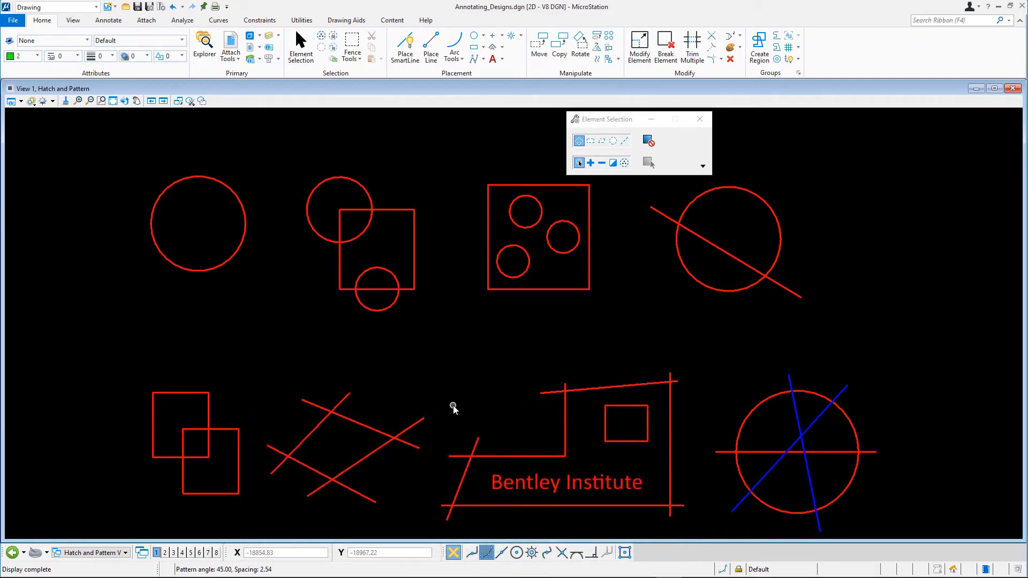
{"action": "left_click", "coordinate": [106, 22]}
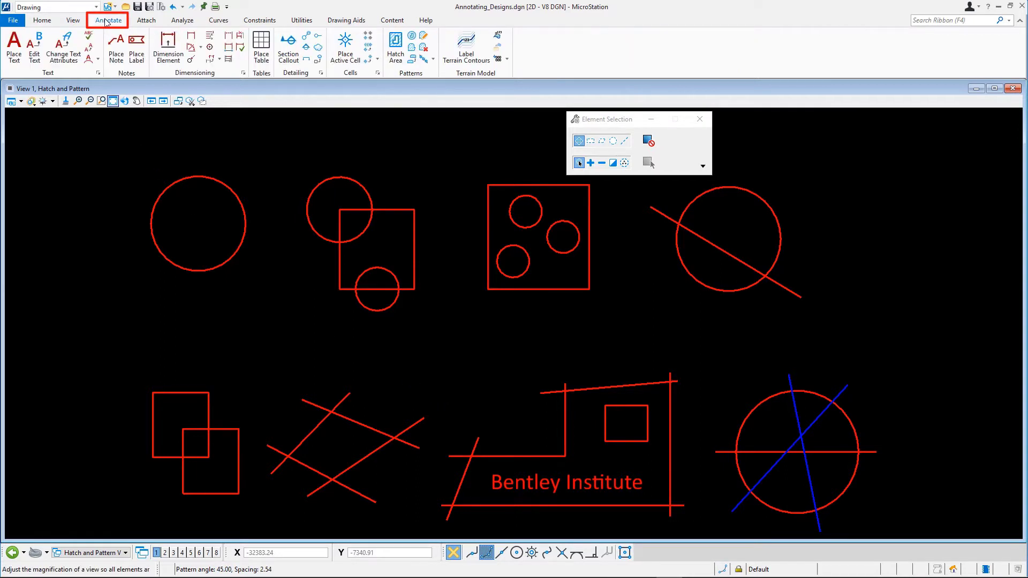
Start Hatch Area by Element with spacing 2, annotation scale lock and Associative Boundary on
{"action": "left_click", "coordinate": [399, 47]}
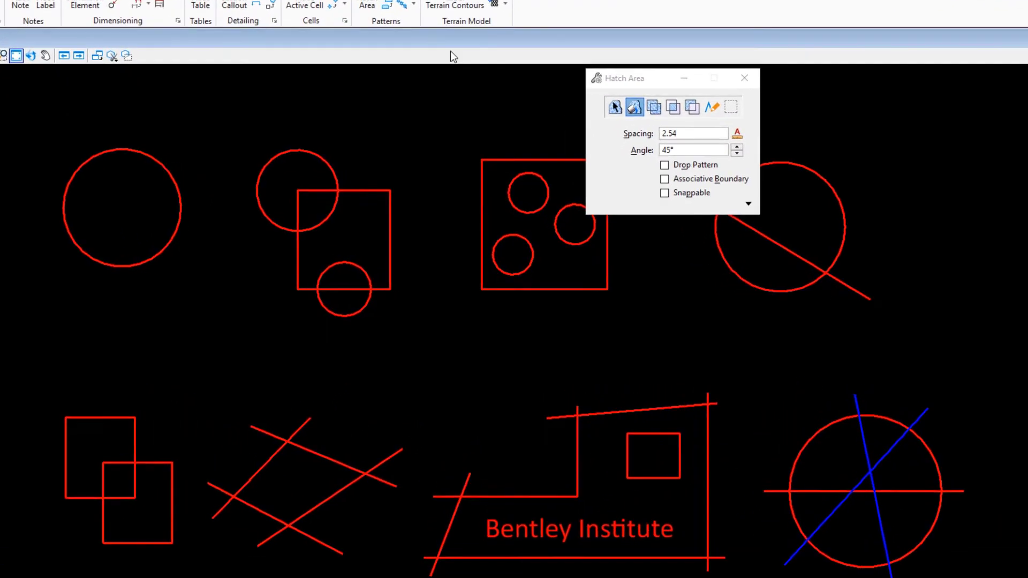
{"action": "left_click", "coordinate": [614, 107]}
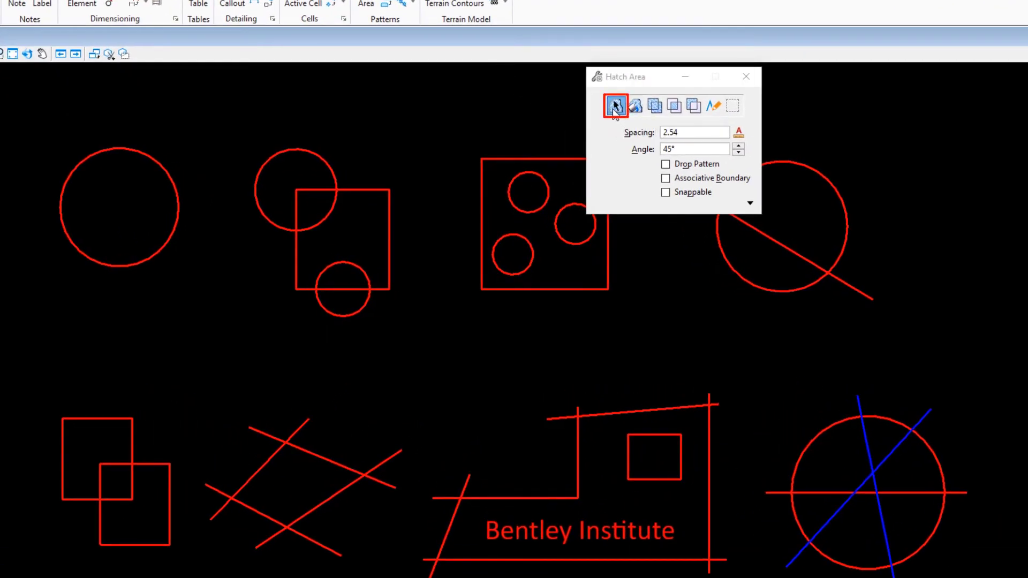
{"action": "left_click", "coordinate": [689, 132]}
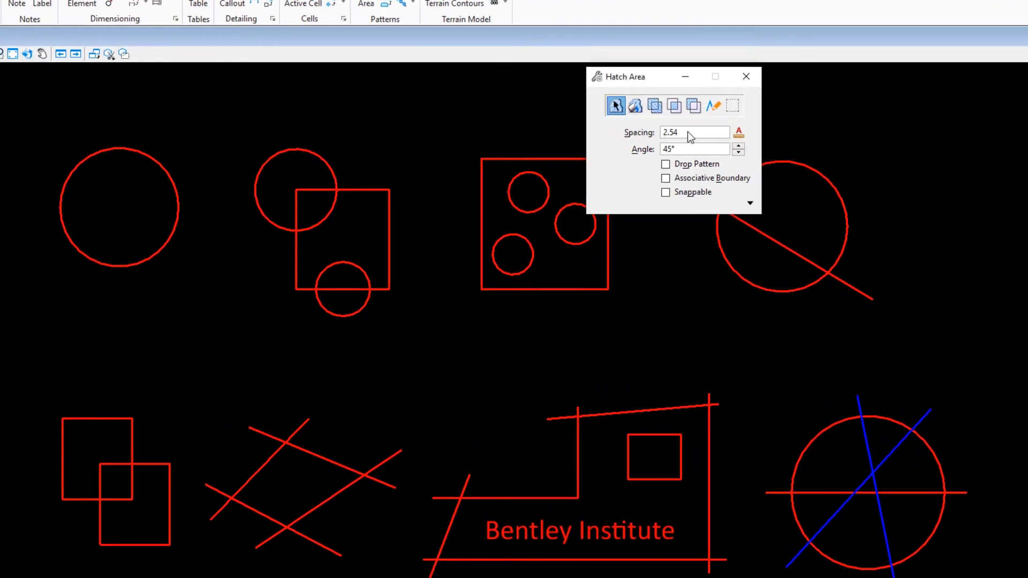
{"action": "type", "text": "2"}
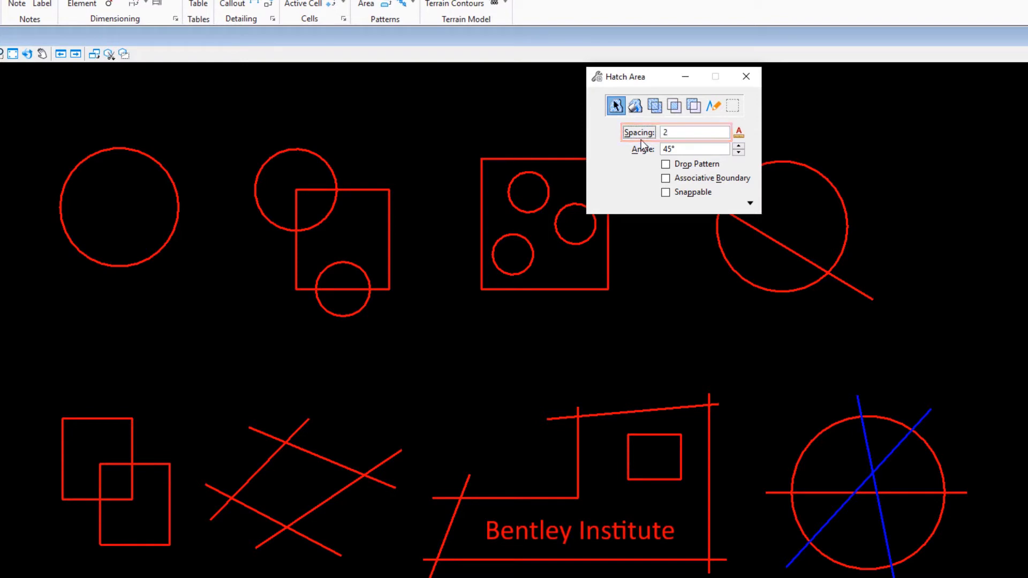
{"action": "key", "text": "Tab"}
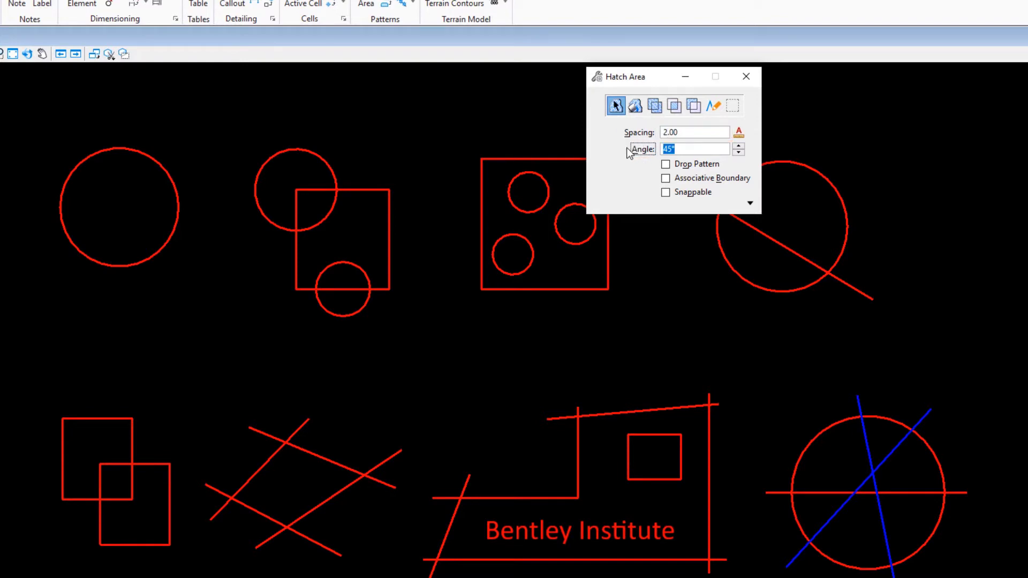
{"action": "left_click", "coordinate": [739, 132]}
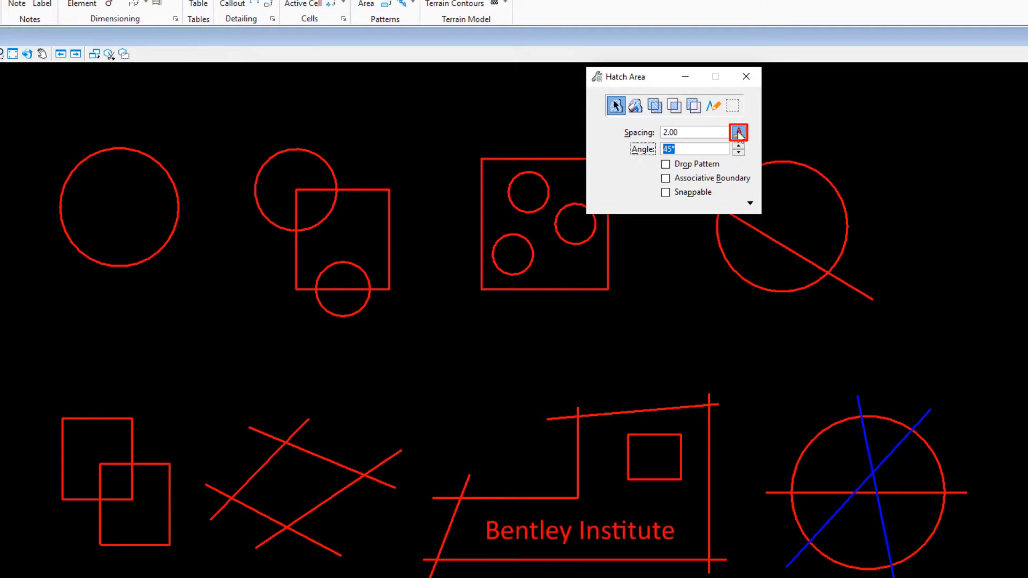
{"action": "left_click", "coordinate": [667, 179]}
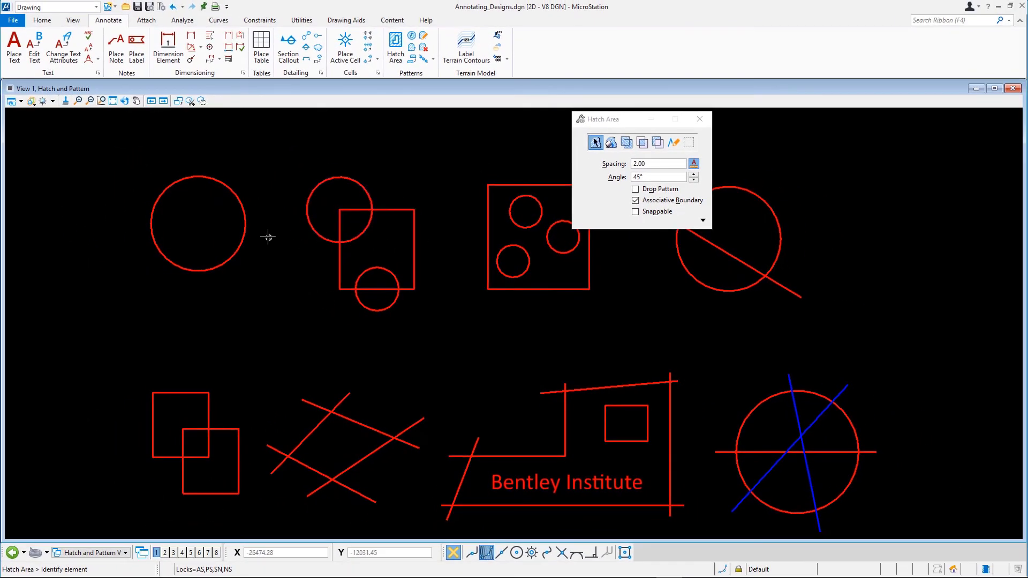
Hatch the left circle with 45° lines, then switch the hatch method to Union
{"action": "left_click", "coordinate": [242, 228]}
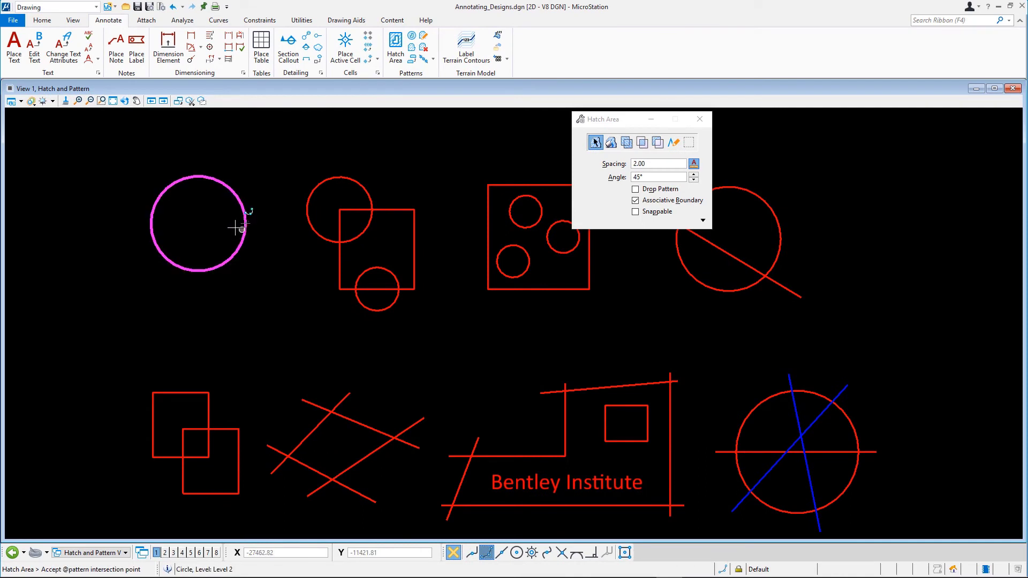
{"action": "left_click", "coordinate": [229, 225]}
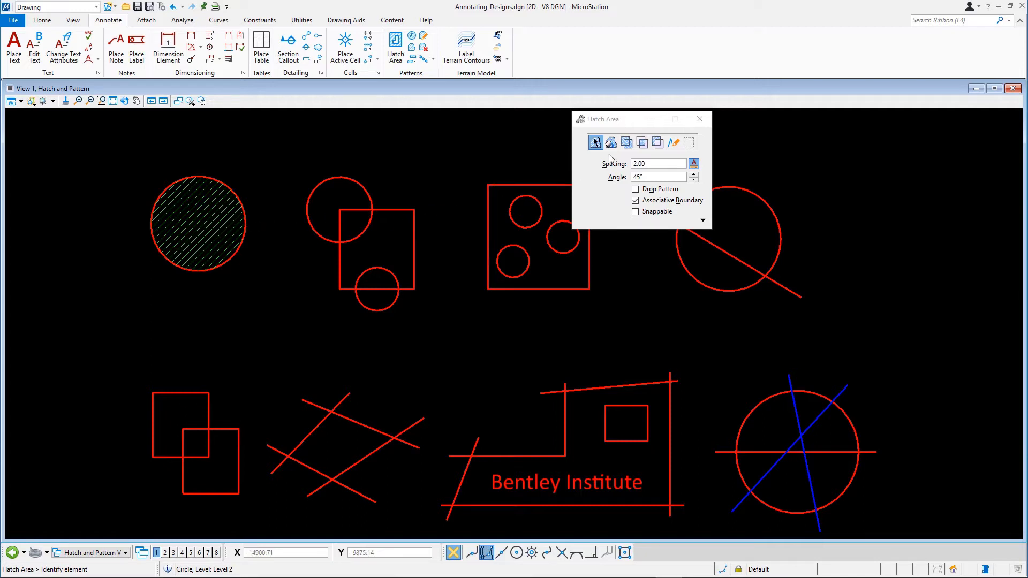
{"action": "left_click", "coordinate": [627, 145]}
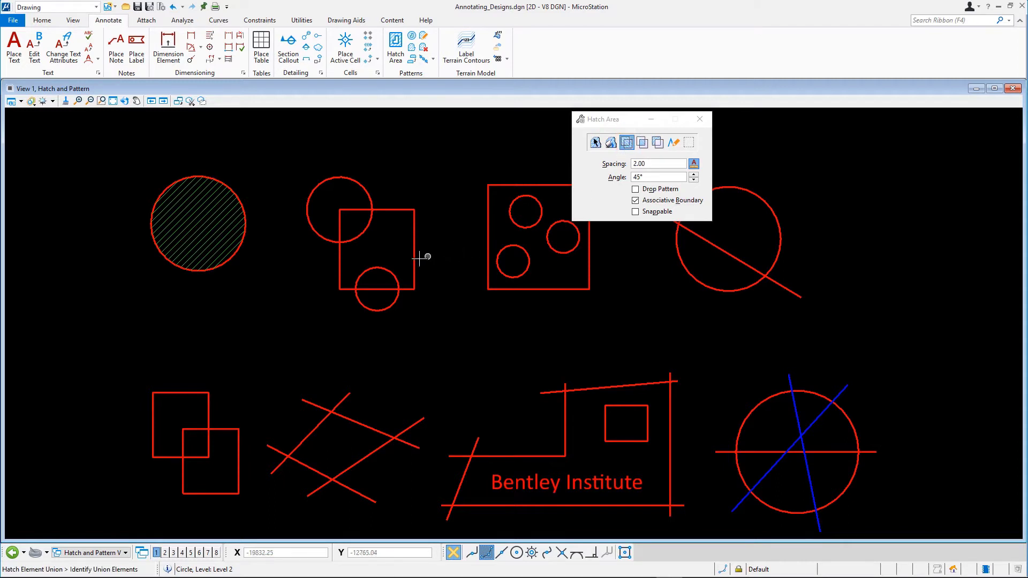
Hatch the upper circle, square and small lower circle together as one union region
{"action": "left_click", "coordinate": [362, 235]}
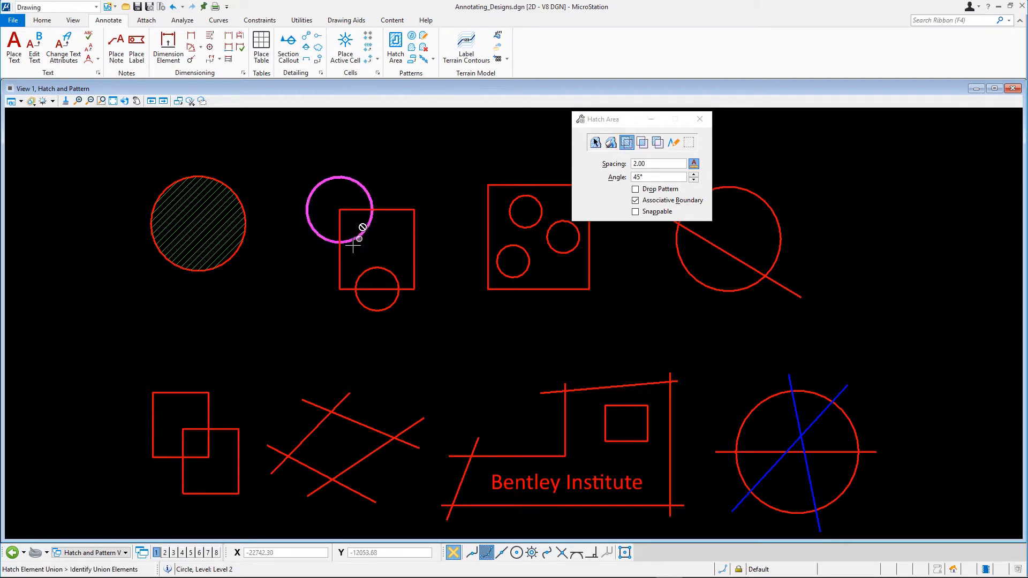
{"action": "left_click", "coordinate": [339, 259]}
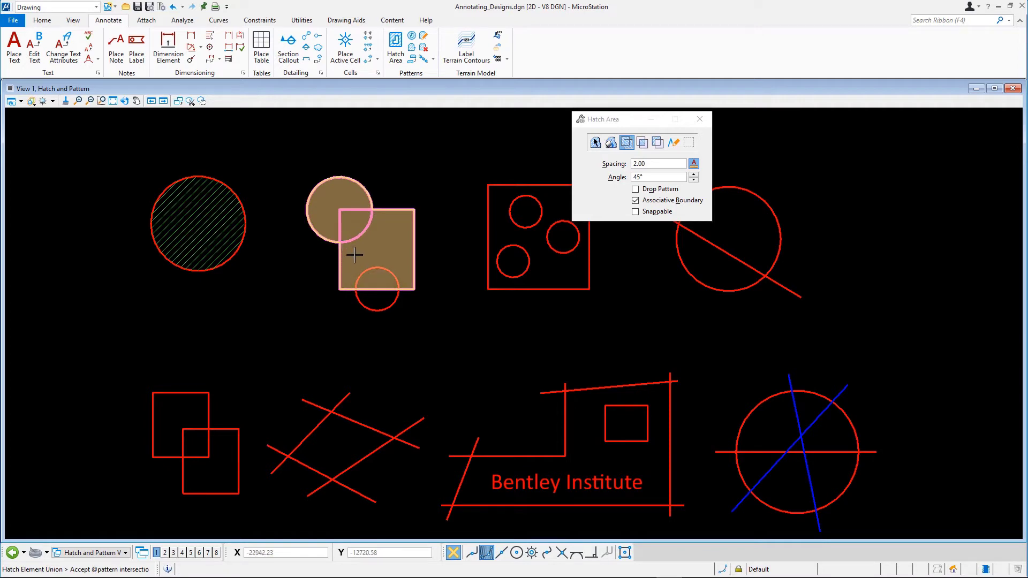
{"action": "key", "text": "ctrl"}
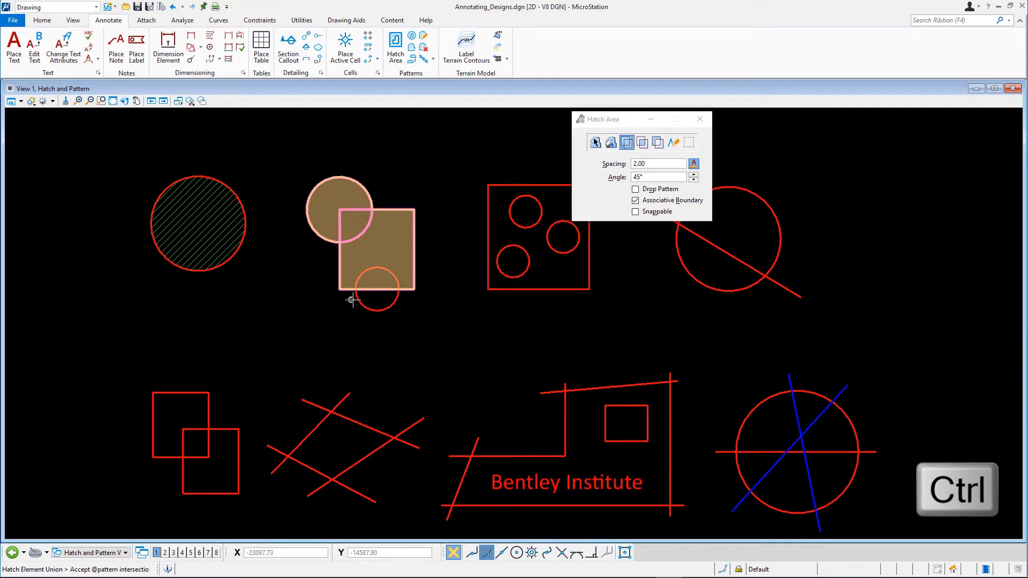
{"action": "left_click", "coordinate": [353, 302], "text": "ctrl"}
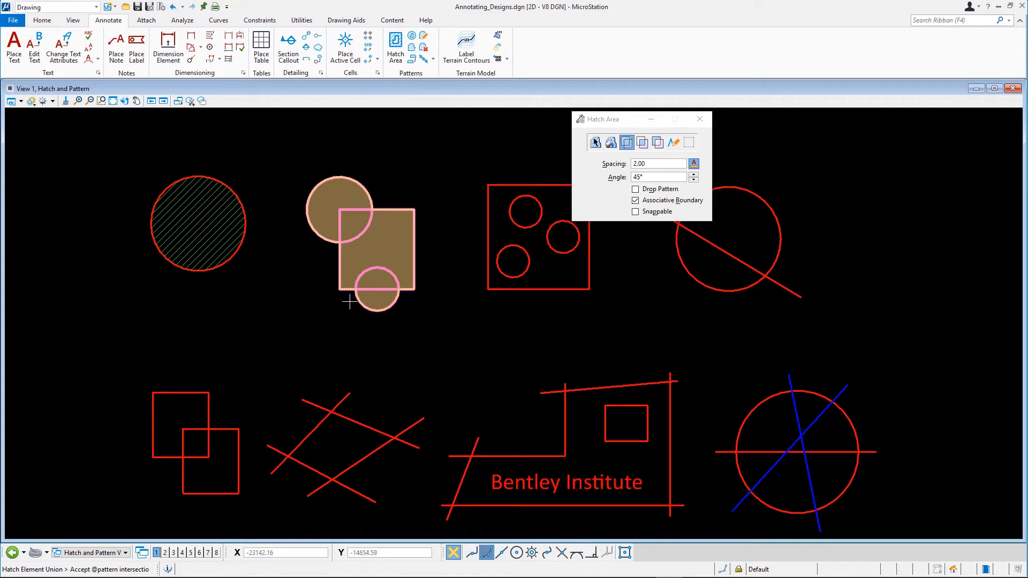
{"action": "left_click", "coordinate": [349, 302]}
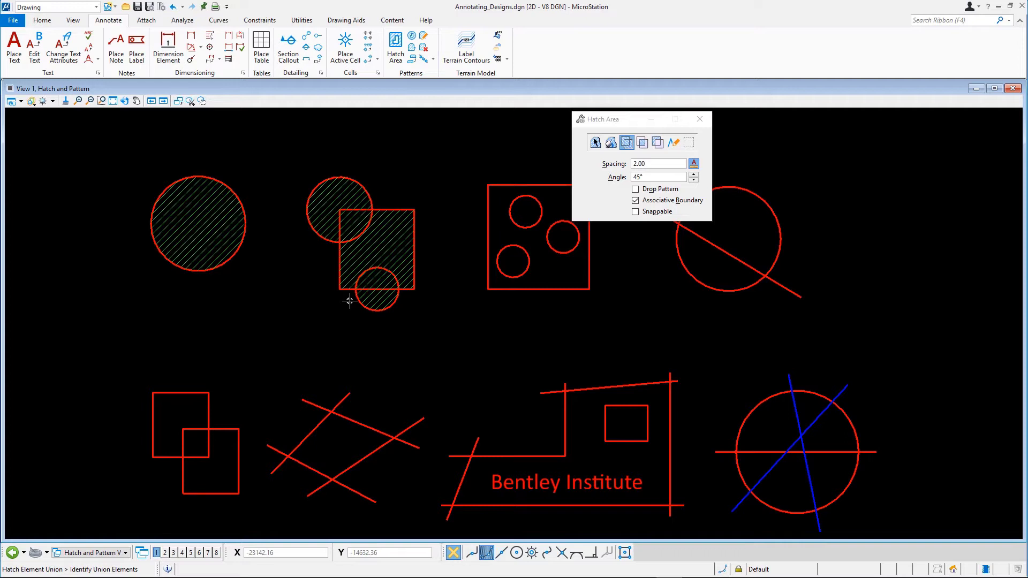
{"action": "left_click", "coordinate": [449, 267]}
Start Crosshatch Area at 2.00 spacing and 45°/-45° angles, using the Difference method
{"action": "left_click", "coordinate": [411, 35]}
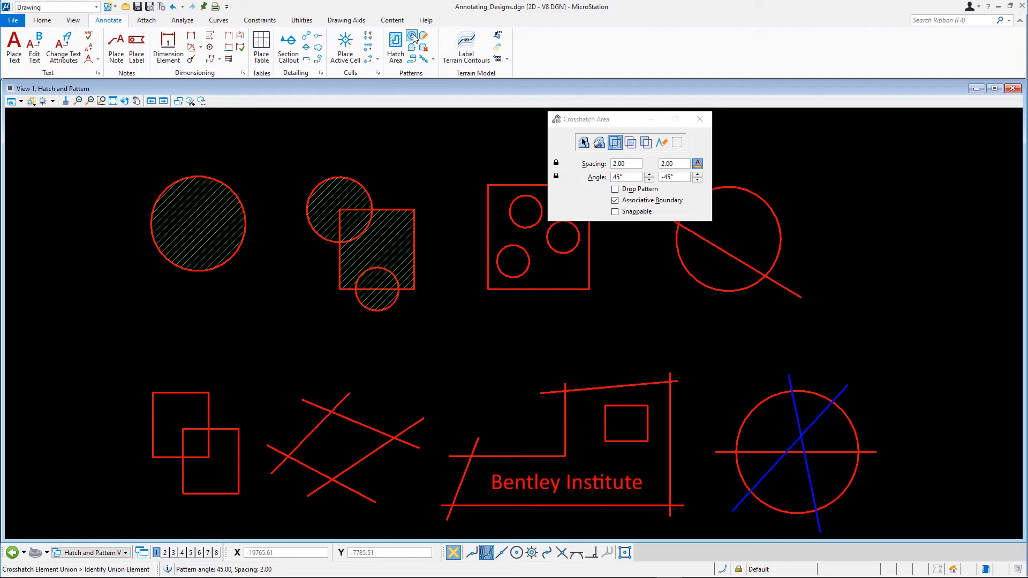
{"action": "left_click_drag", "start_coordinate": [621, 125], "coordinate": [674, 129]}
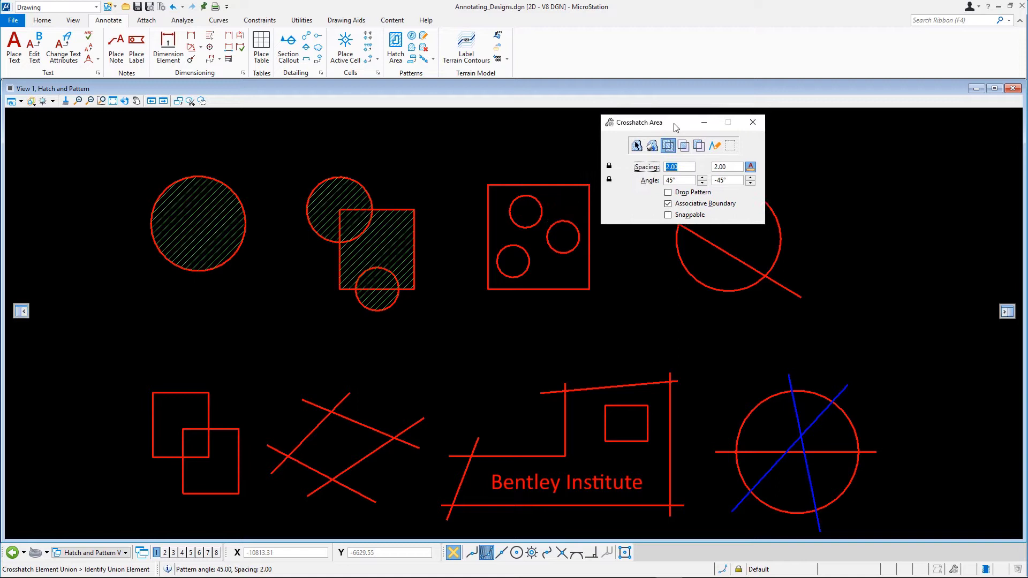
{"action": "left_click", "coordinate": [413, 38]}
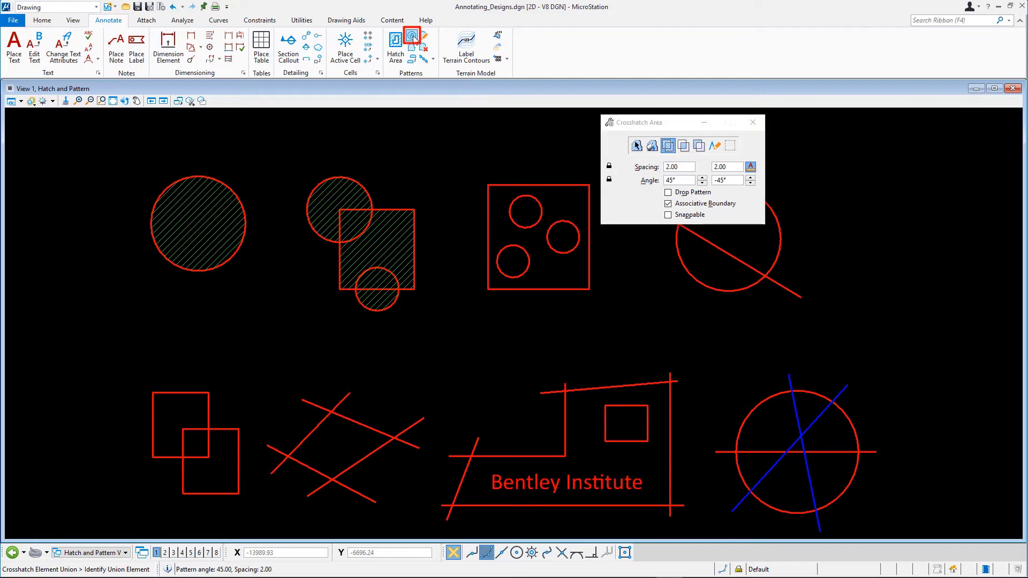
{"action": "left_click", "coordinate": [700, 145]}
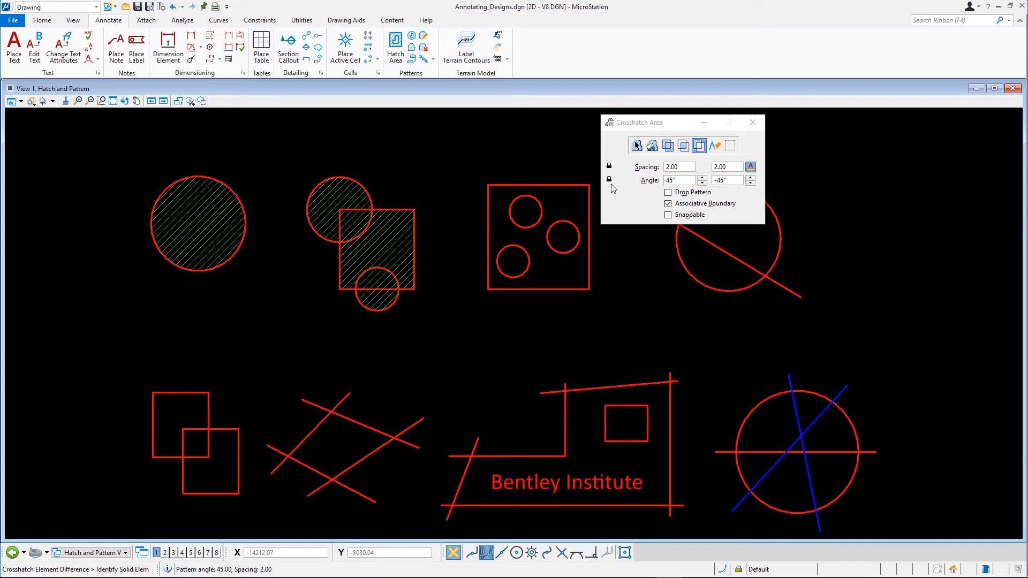
Crosshatch the square, leaving its top, right and bottom-left circles as empty holes
{"action": "left_click", "coordinate": [566, 185]}
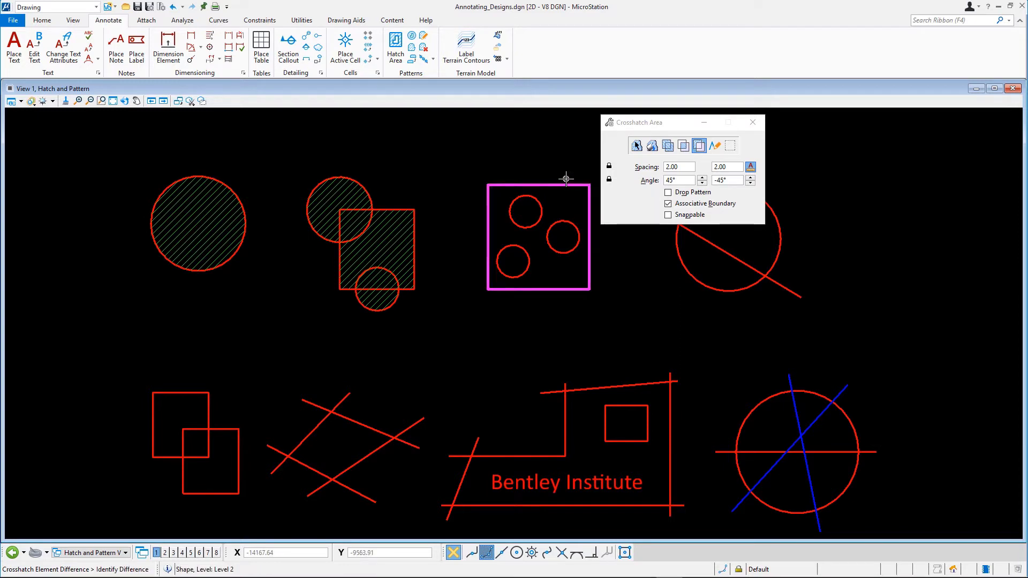
{"action": "left_click", "coordinate": [538, 199]}
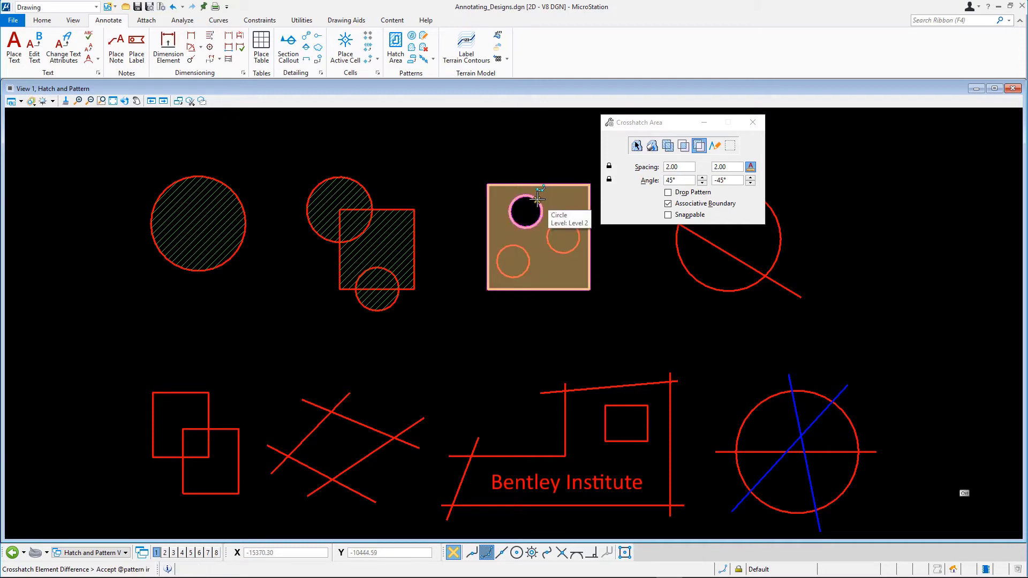
{"action": "key", "text": "ctrl"}
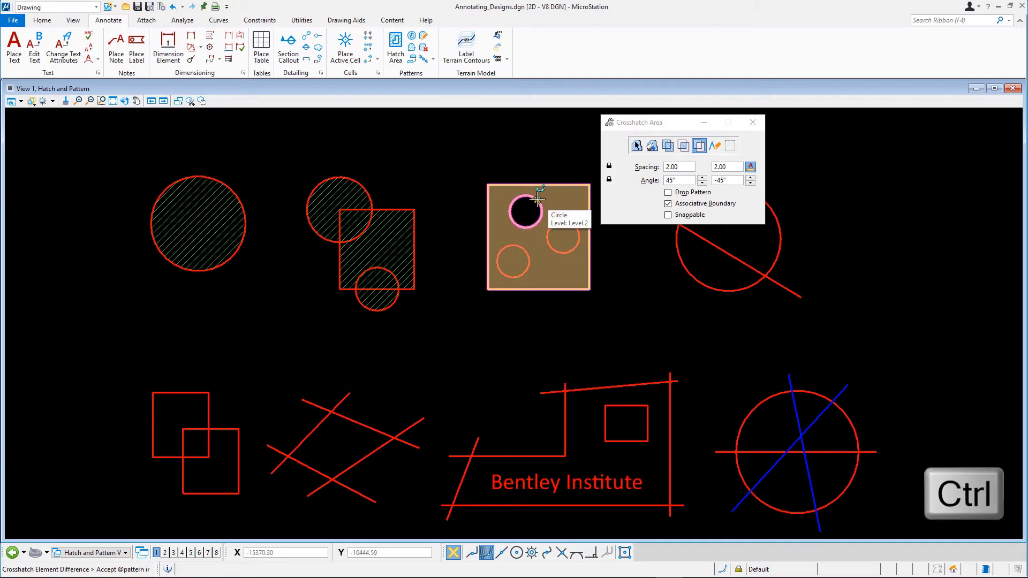
{"action": "left_click", "coordinate": [547, 228], "text": "ctrl"}
{"action": "left_click", "coordinate": [516, 244], "text": "ctrl"}
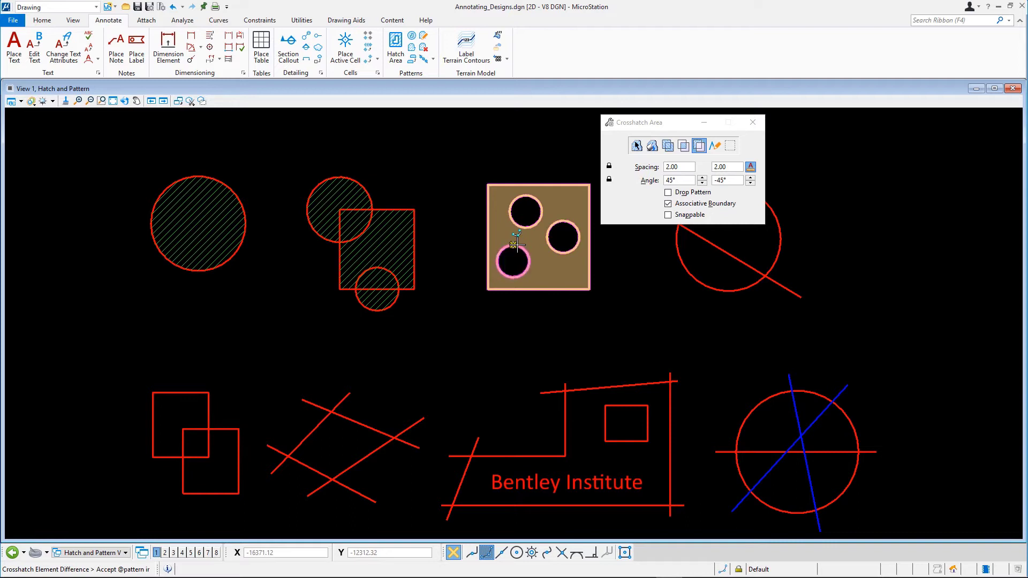
{"action": "left_click", "coordinate": [479, 242]}
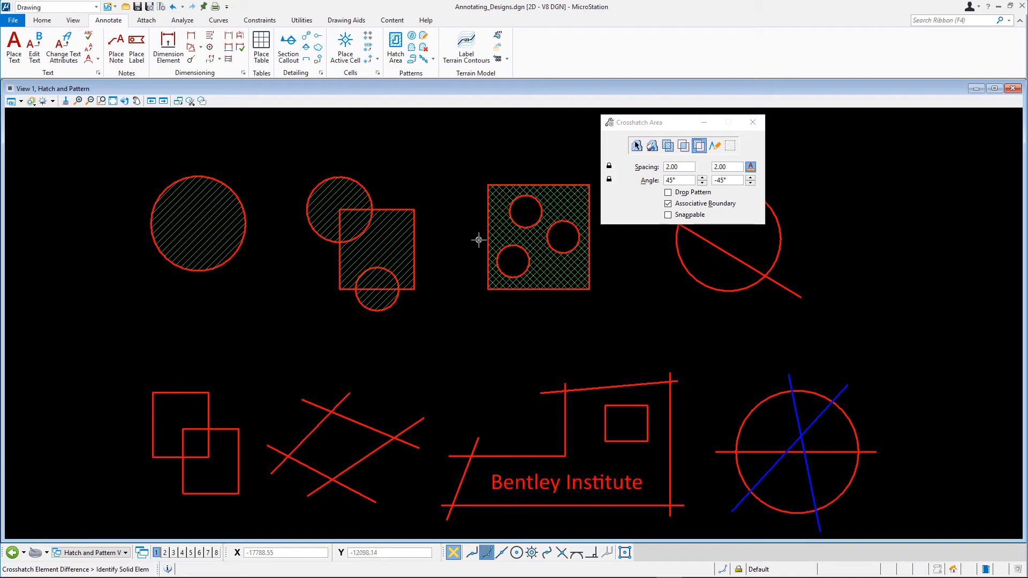
{"action": "left_click", "coordinate": [412, 48]}
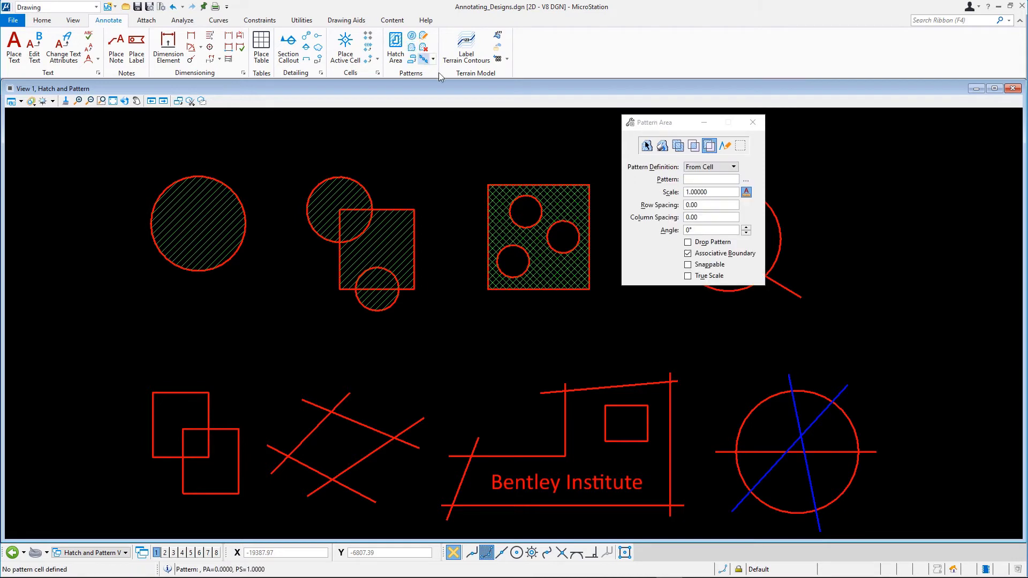
Set Pattern Area to the Flood method and browse for a pattern cell
{"action": "left_click", "coordinate": [663, 146]}
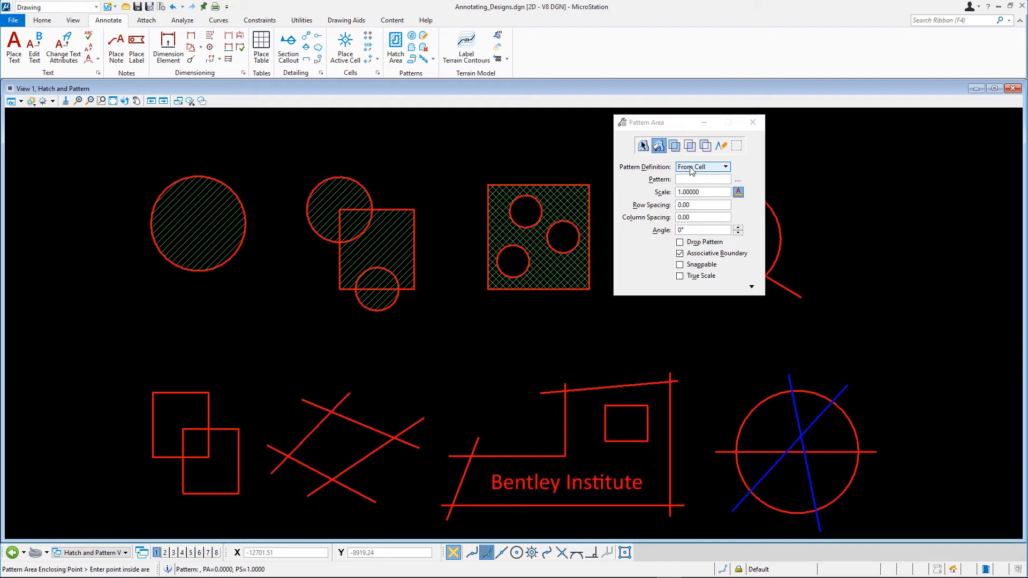
{"action": "left_click", "coordinate": [738, 181]}
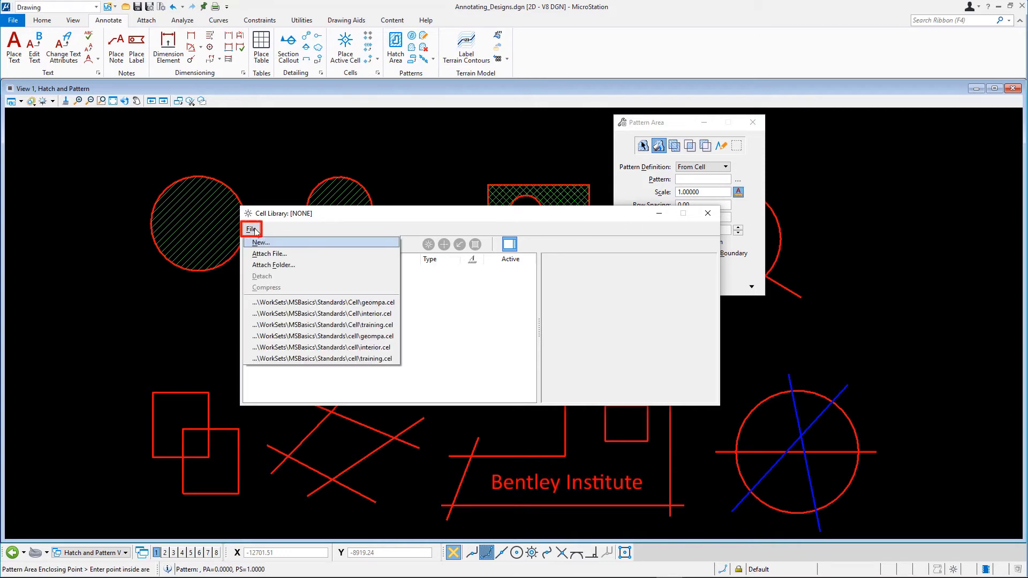
Attach the geompa.cel cell library from the Standards\Cell folder
{"action": "left_click", "coordinate": [269, 255]}
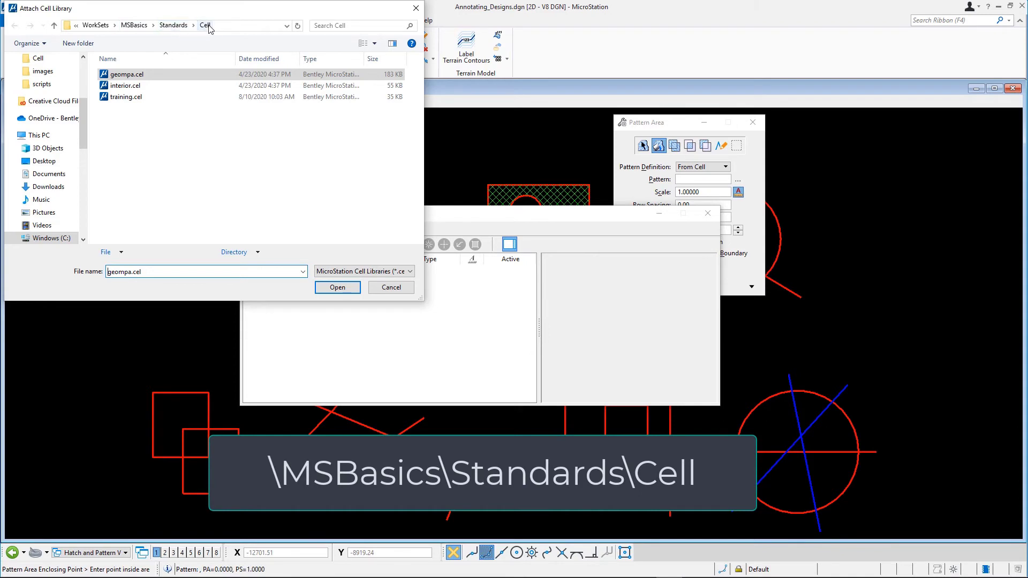
{"action": "double_click", "coordinate": [159, 74]}
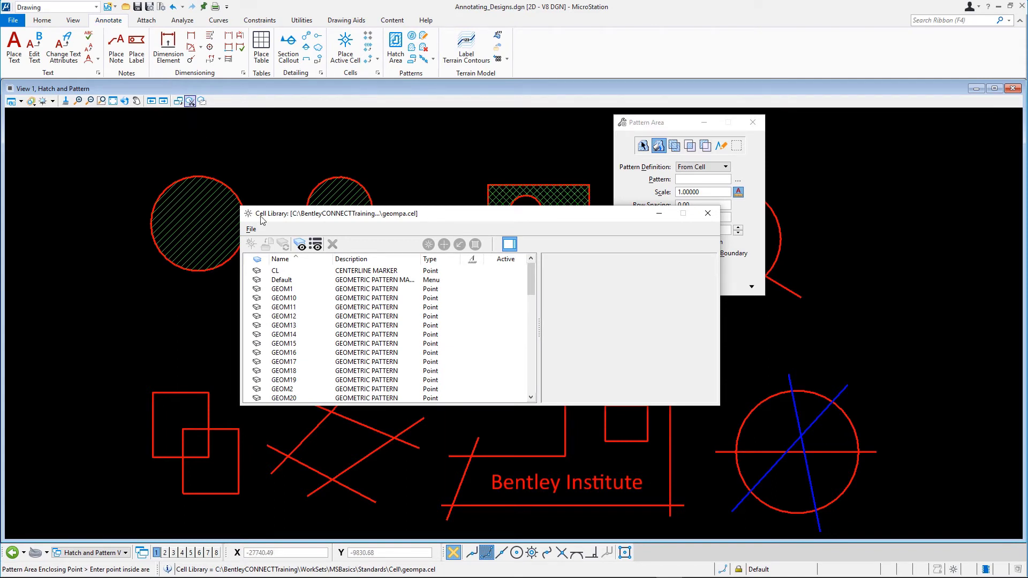
Make GEOM12 the active pattern cell and close the Cell Library
{"action": "left_click", "coordinate": [362, 317]}
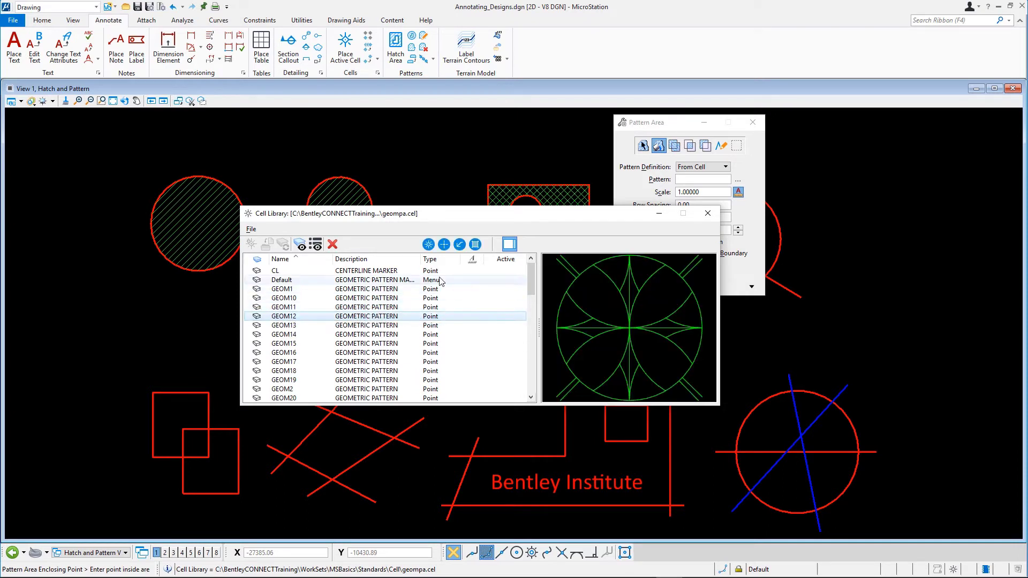
{"action": "left_click", "coordinate": [475, 248]}
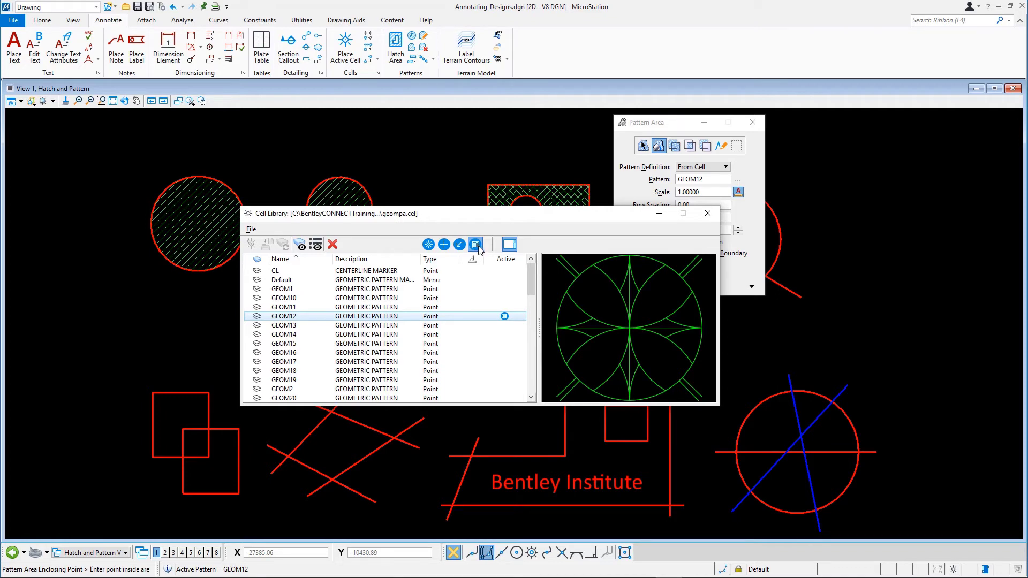
{"action": "left_click", "coordinate": [708, 213]}
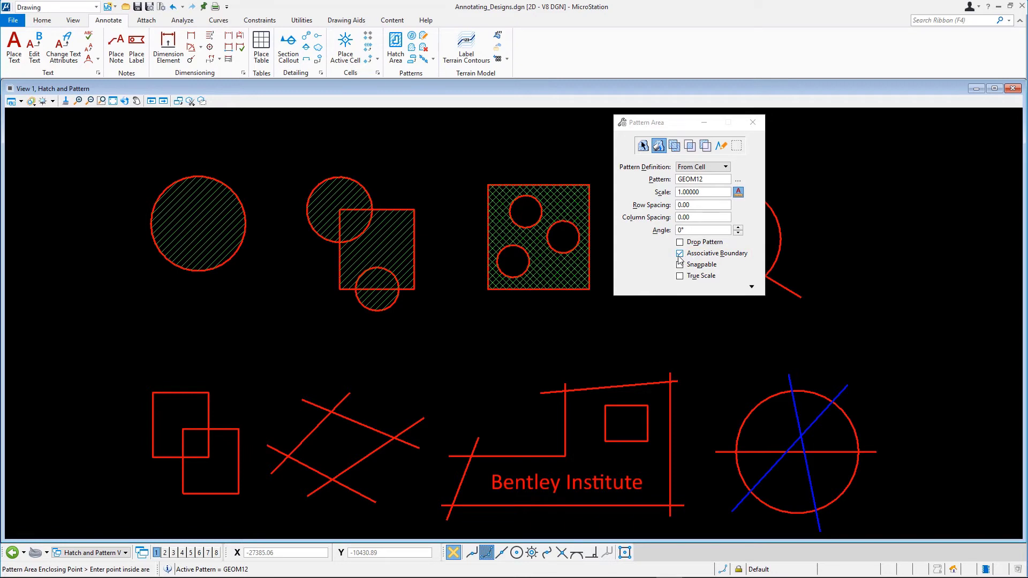
Fill the top-right circle's region above its diagonal line with the GEOM12 pattern
{"action": "left_click_drag", "start_coordinate": [680, 125], "coordinate": [520, 138]}
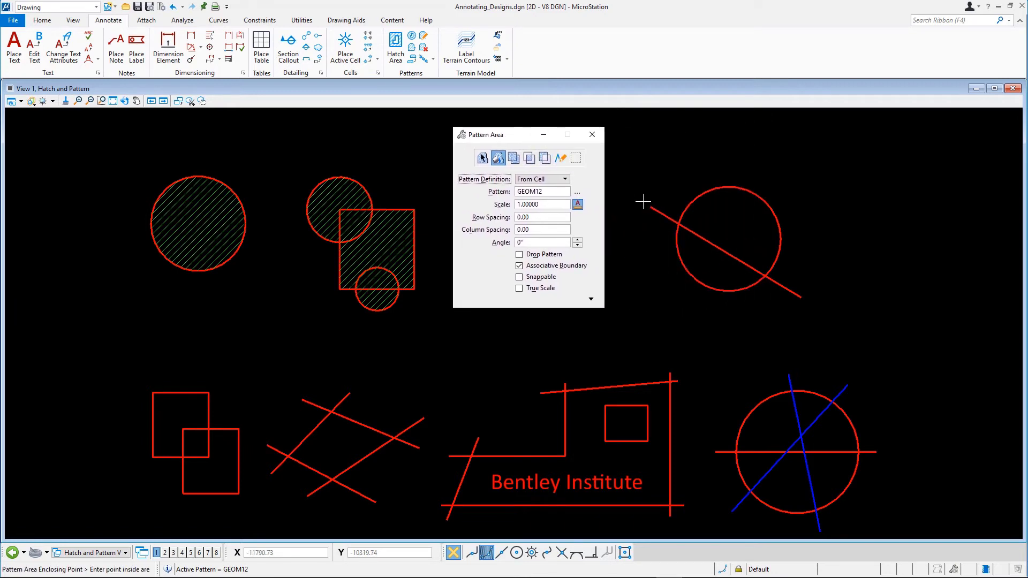
{"action": "left_click", "coordinate": [707, 213]}
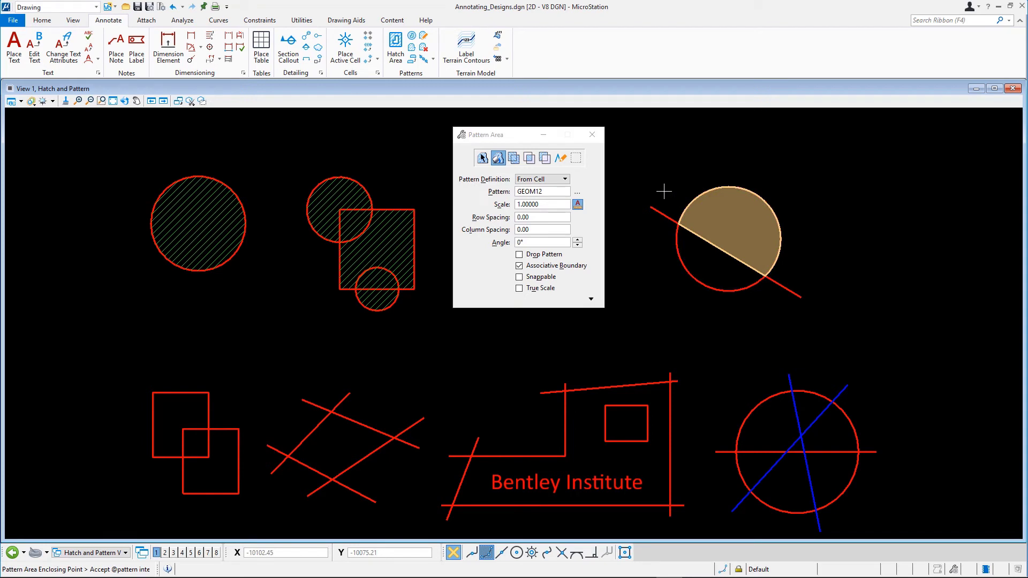
{"action": "left_click", "coordinate": [664, 191]}
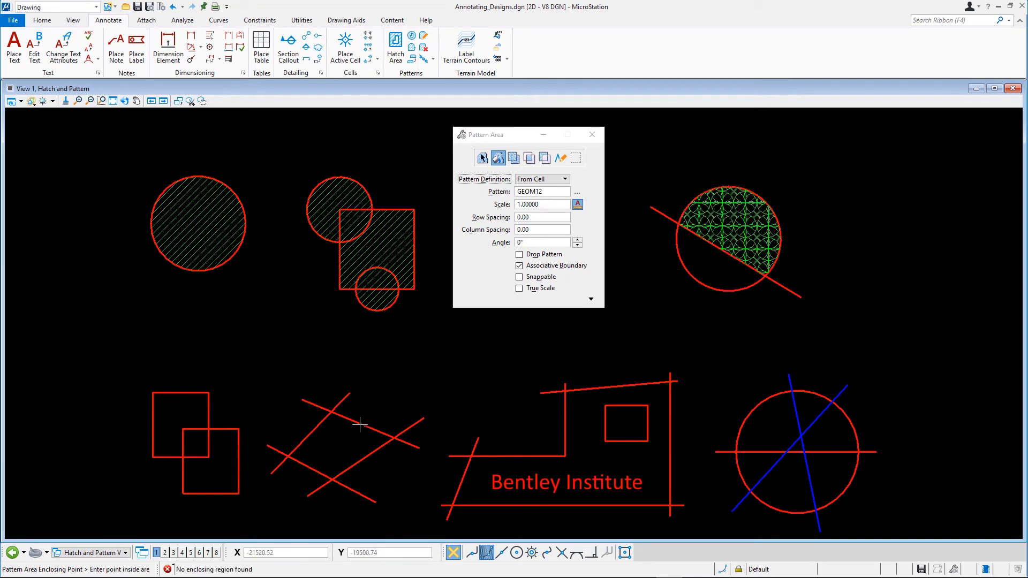
Flood-fill the two squares' overlap and the rhombus between the crossing lines with GEOM12
{"action": "left_click", "coordinate": [199, 443]}
{"action": "left_click", "coordinate": [212, 435]}
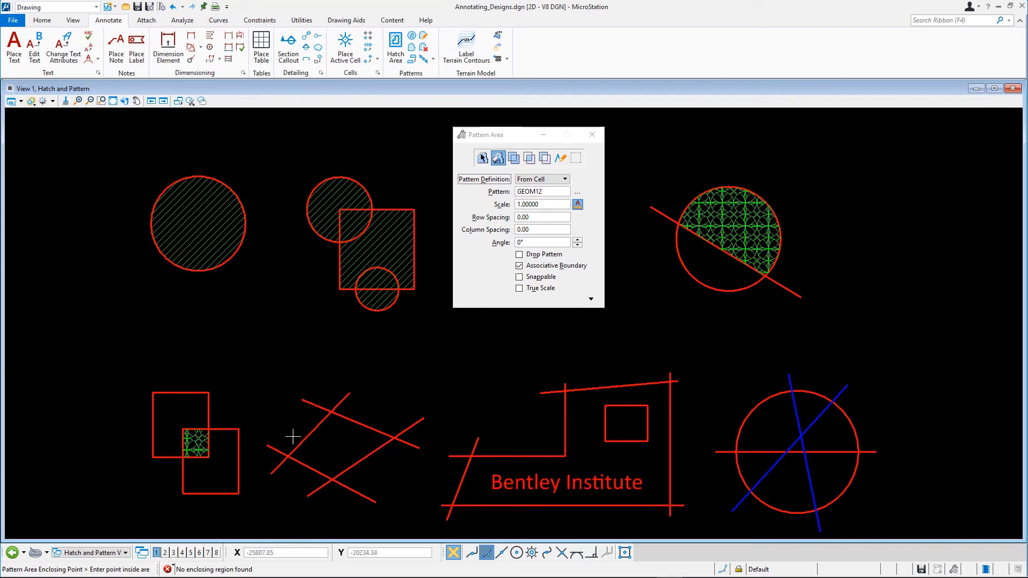
{"action": "left_click", "coordinate": [333, 444]}
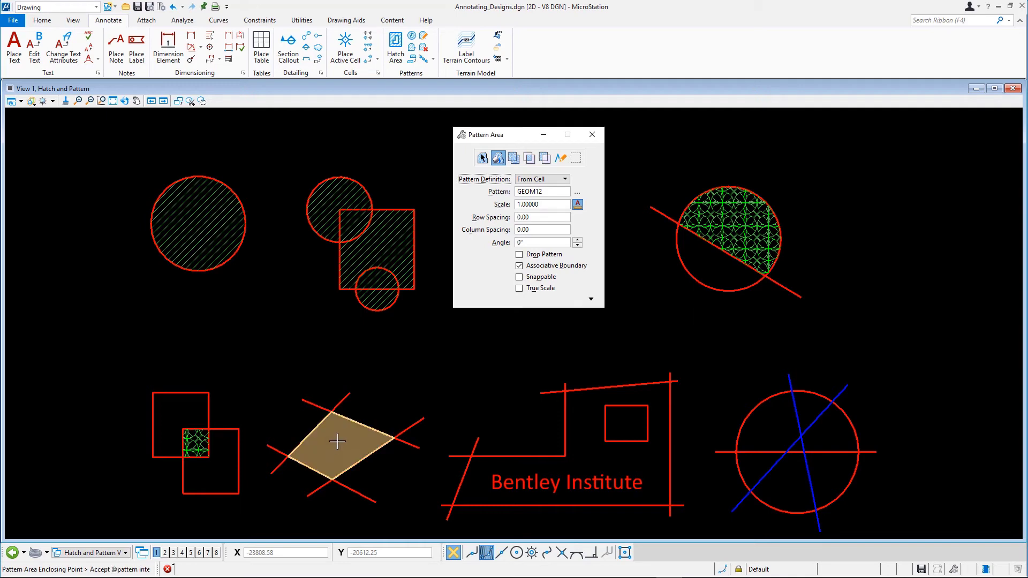
{"action": "left_click", "coordinate": [380, 412]}
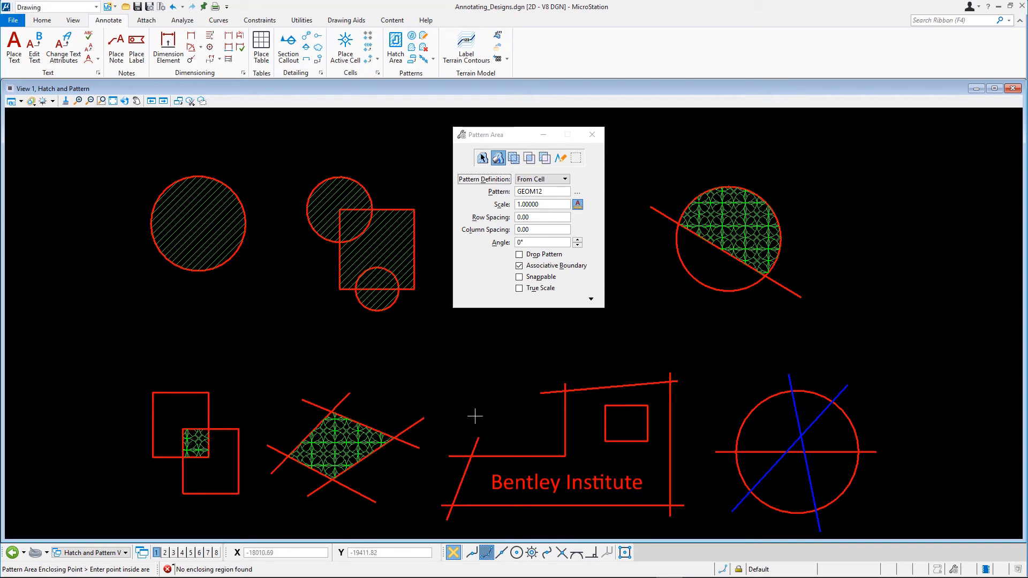
Enable Locate Interior Shapes and Interior Text with a 0.4 text margin, then pick the Bentley Institute shape
{"action": "left_click", "coordinate": [591, 299]}
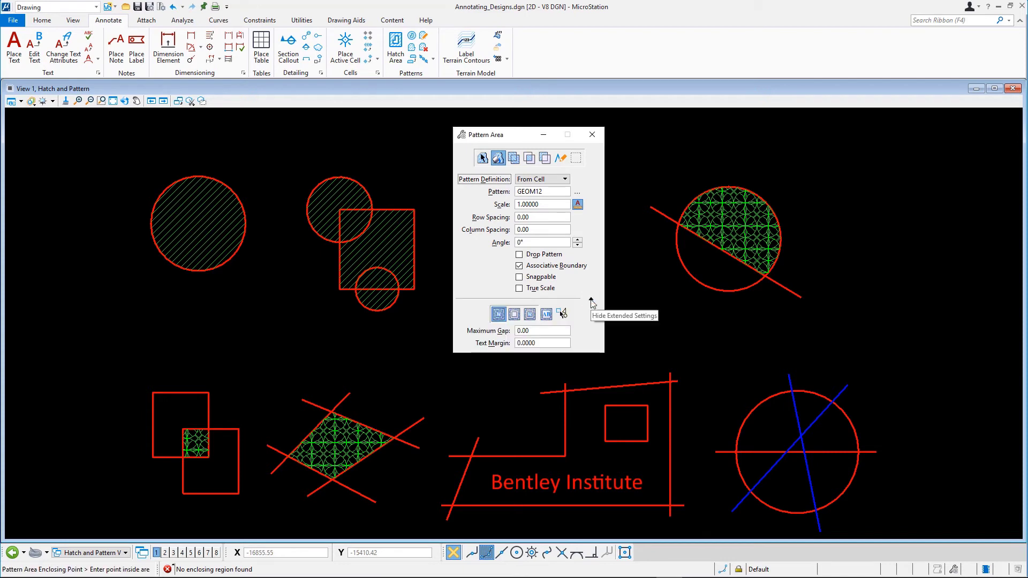
{"action": "left_click", "coordinate": [514, 315]}
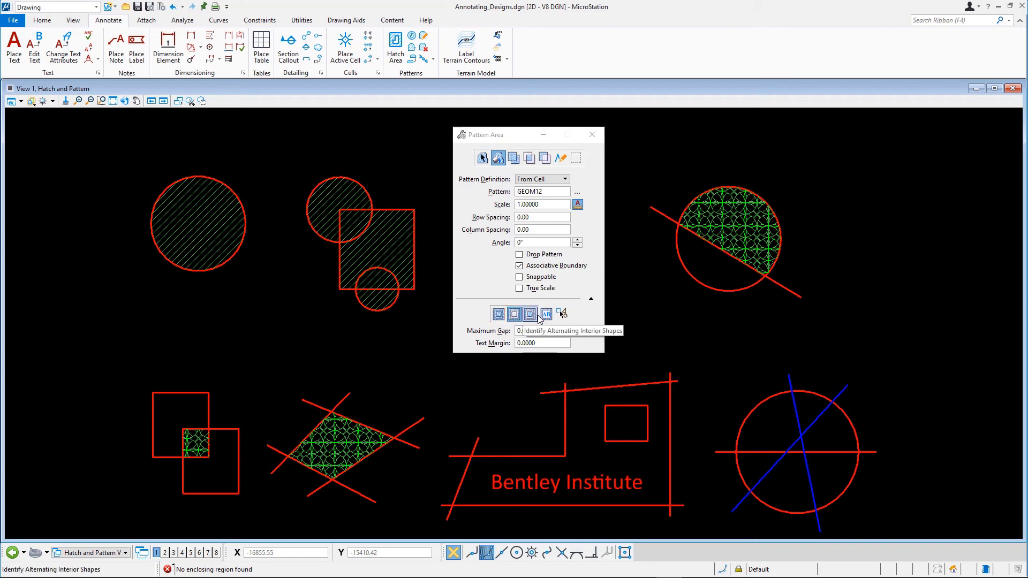
{"action": "left_click", "coordinate": [547, 316]}
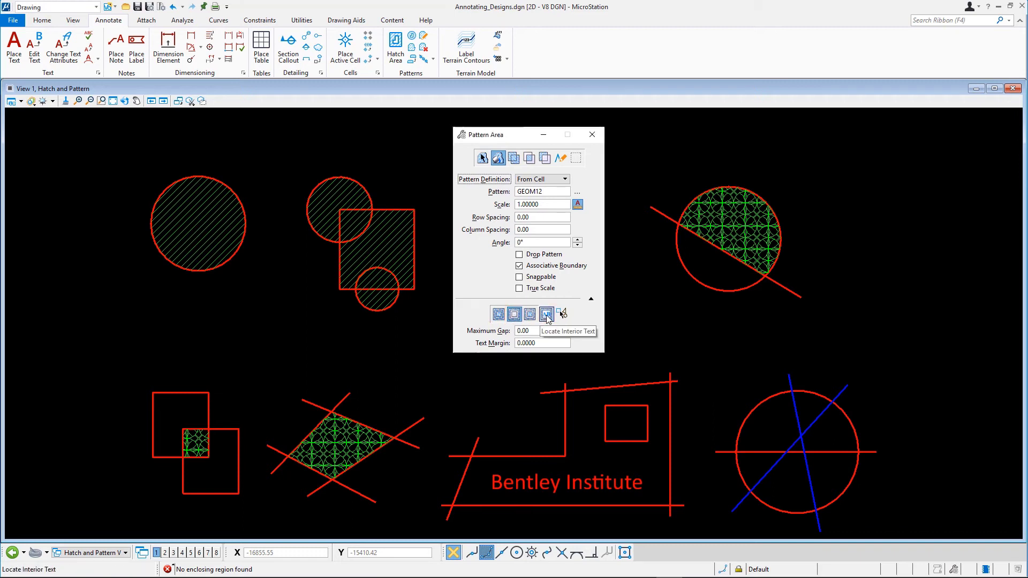
{"action": "left_click", "coordinate": [515, 344]}
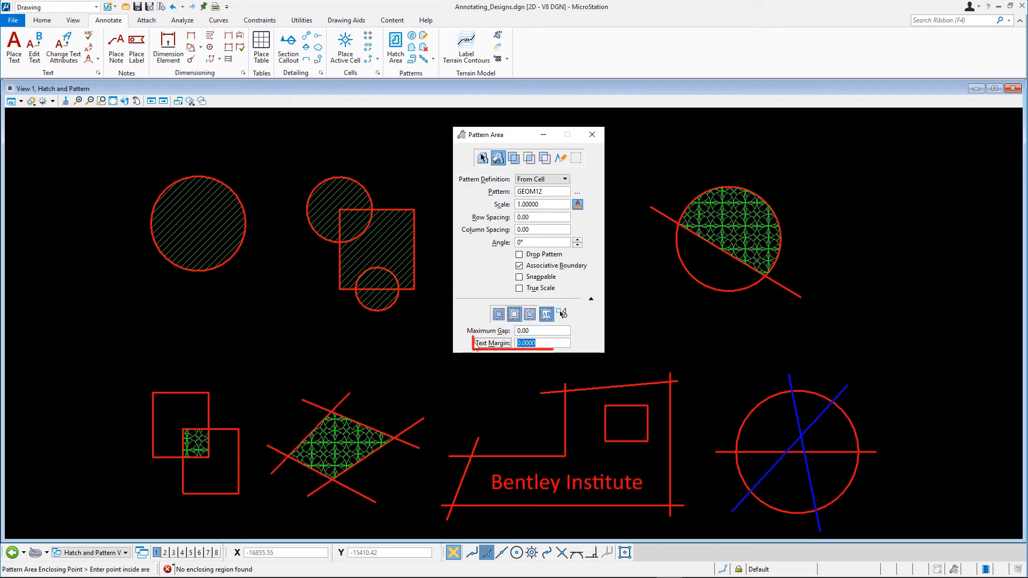
{"action": "type", "text": ".4"}
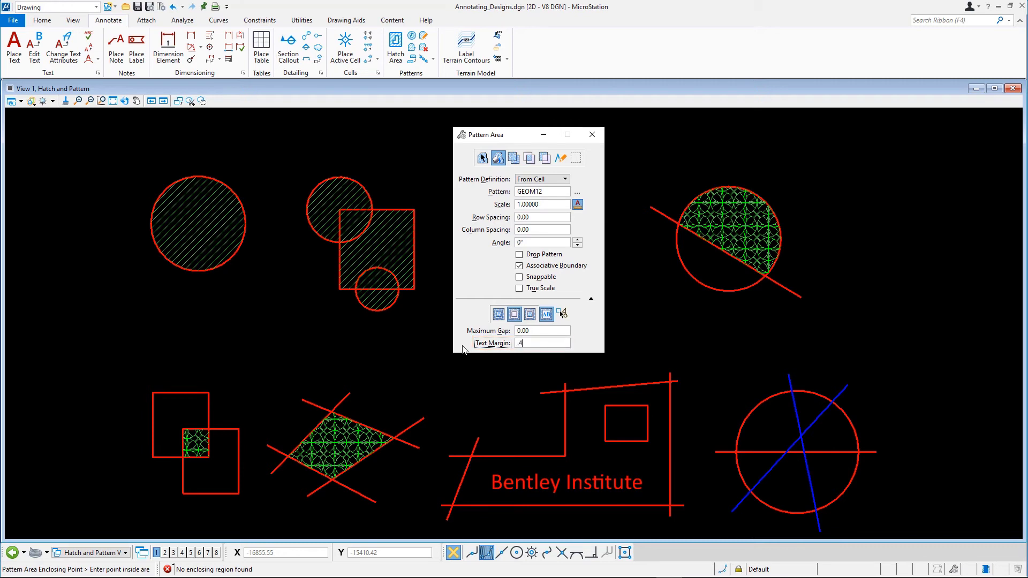
{"action": "key", "text": "Tab"}
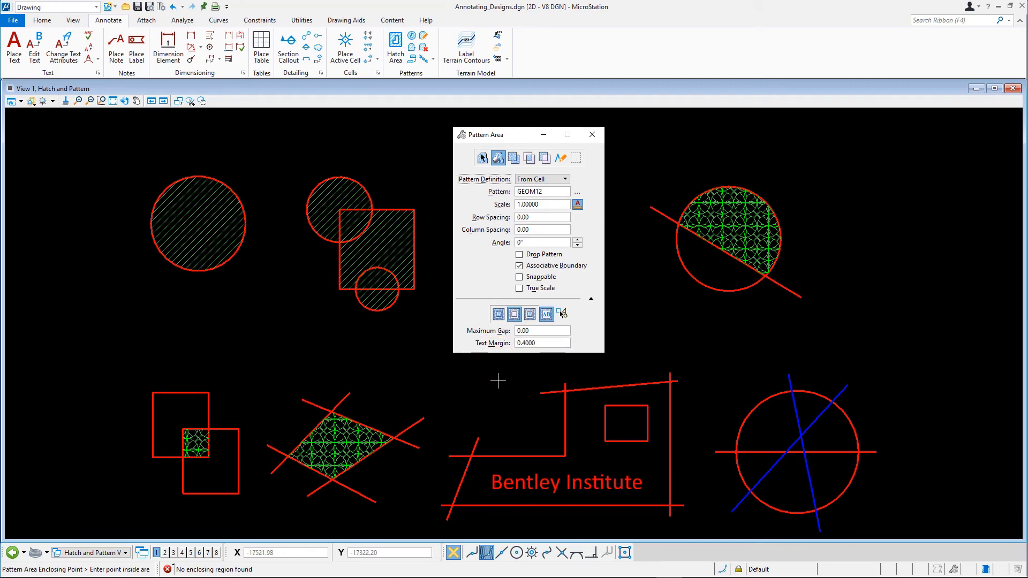
{"action": "left_click", "coordinate": [585, 423]}
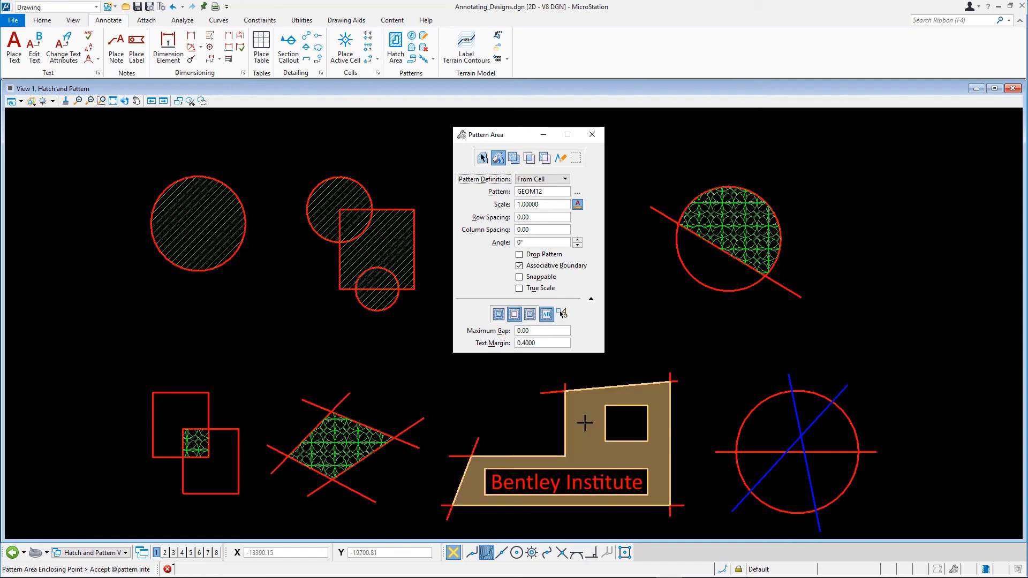
Accept the GEOM12 fill of the Bentley Institute shape and return to Element Selection
{"action": "left_click", "coordinate": [519, 405]}
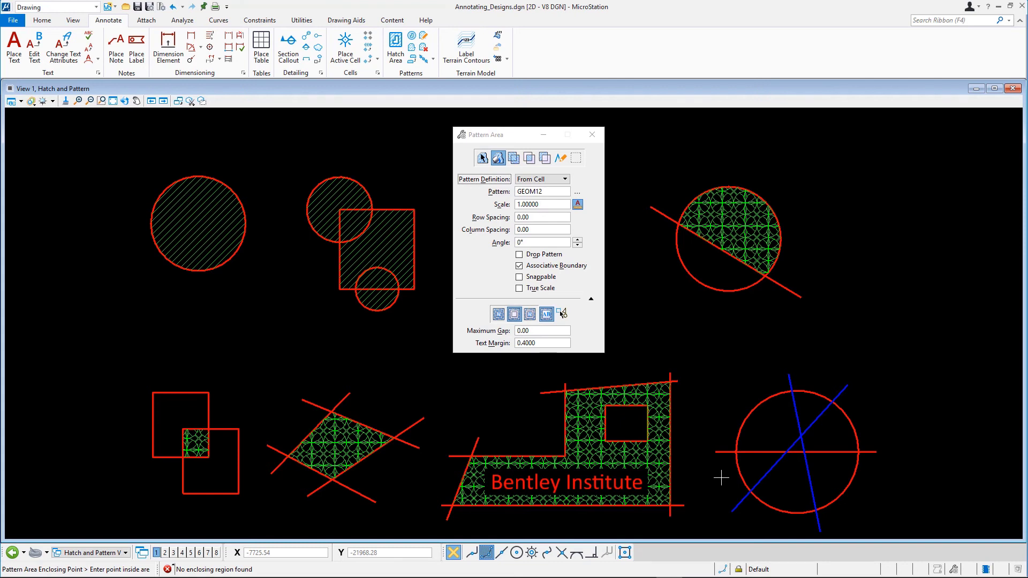
{"action": "key", "text": "Escape"}
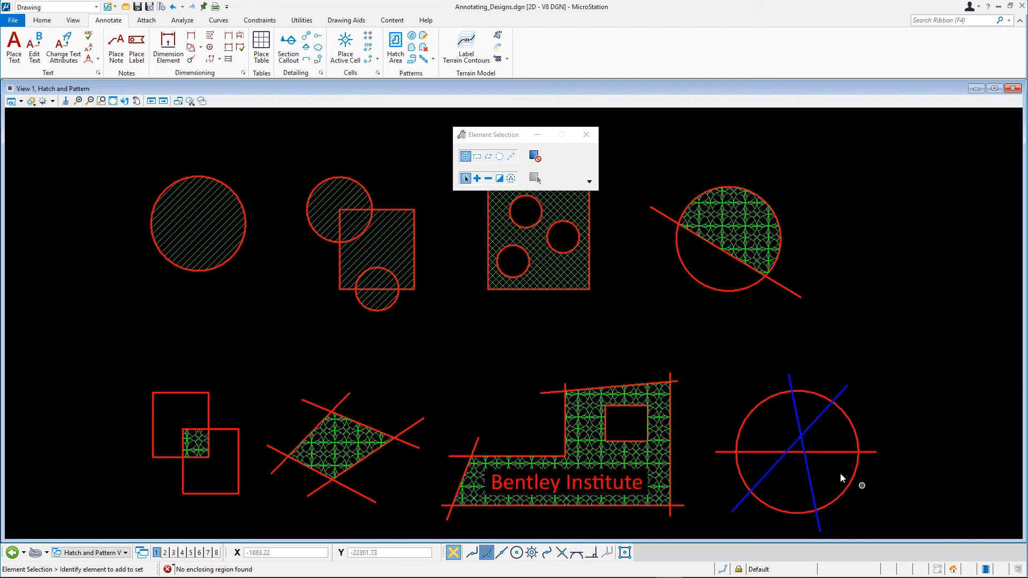
Select the bottom-right circle and its horizontal line, then fill its lower half with GEOM12
{"action": "left_click_drag", "start_coordinate": [842, 478], "coordinate": [823, 439]}
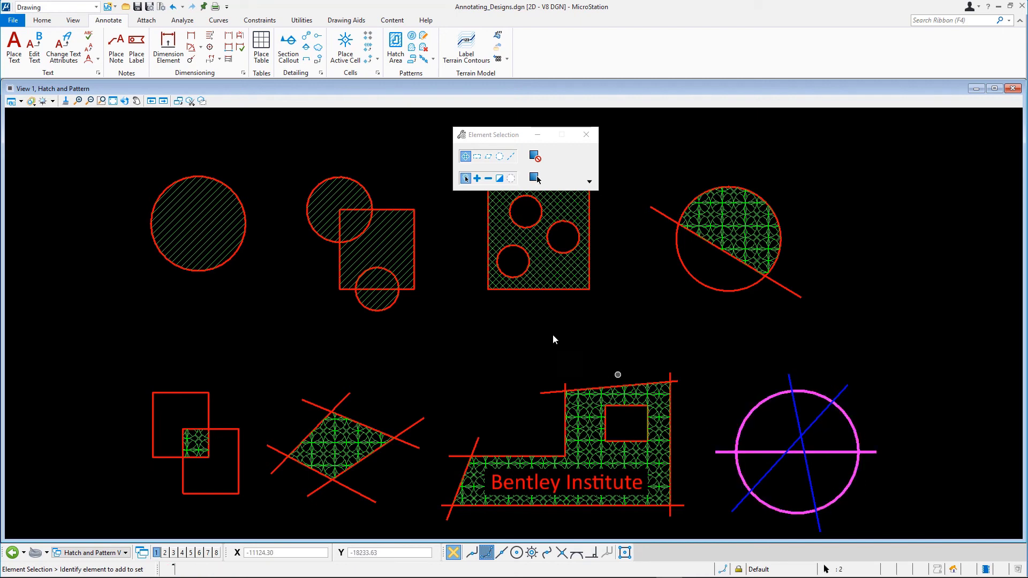
{"action": "left_click", "coordinate": [413, 42]}
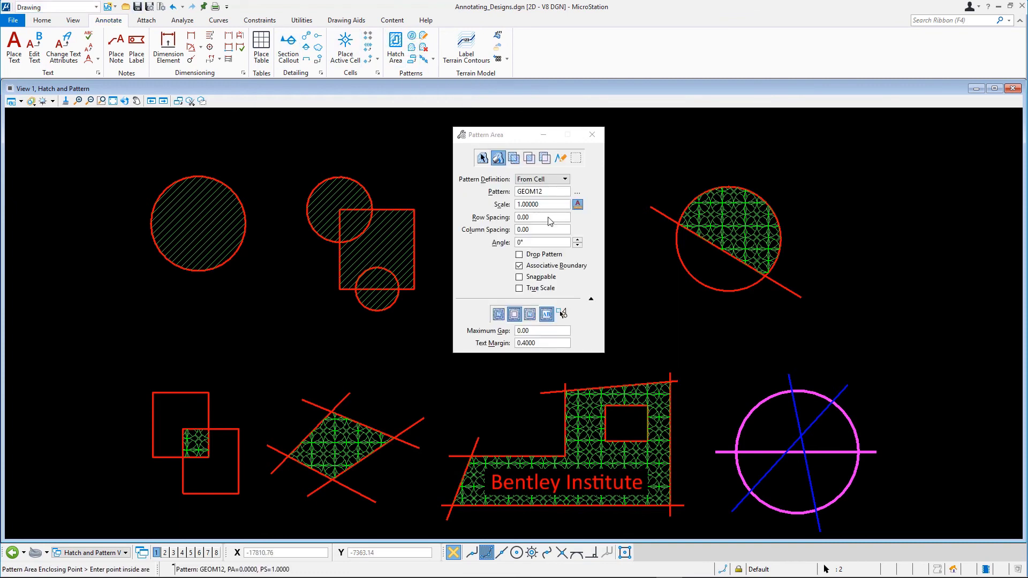
{"action": "left_click", "coordinate": [788, 487]}
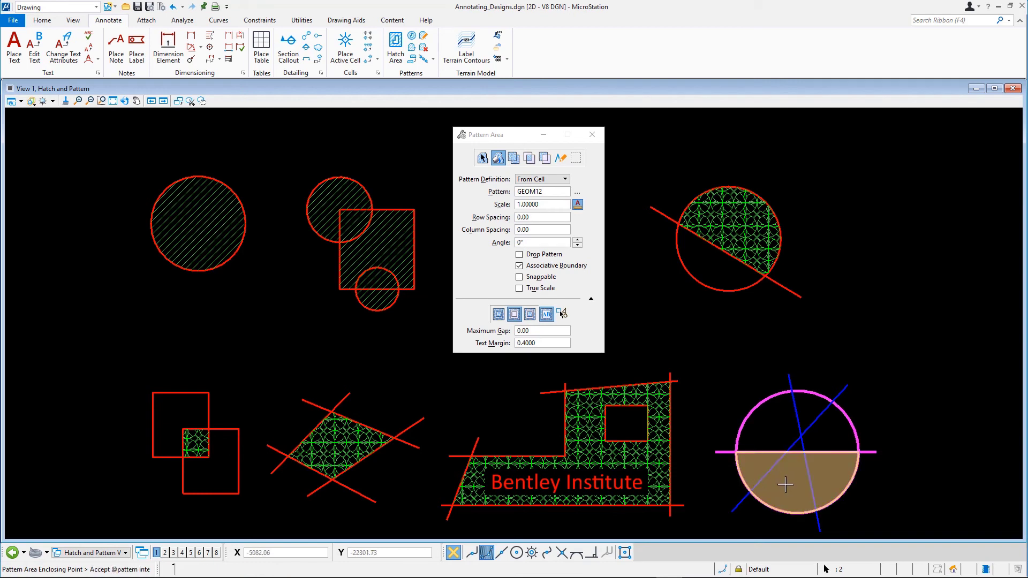
{"action": "left_click", "coordinate": [786, 484]}
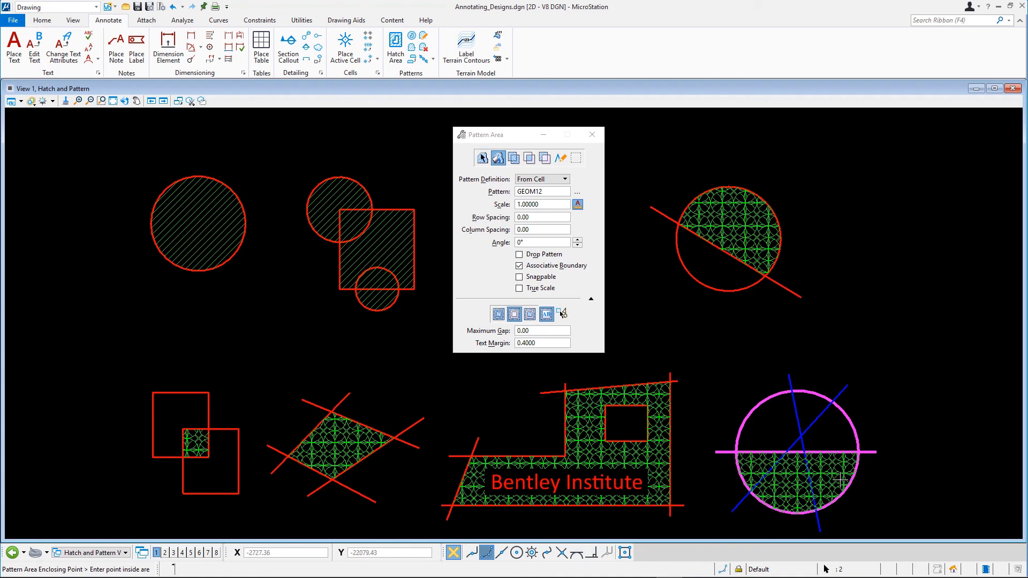
{"action": "key", "text": "Escape"}
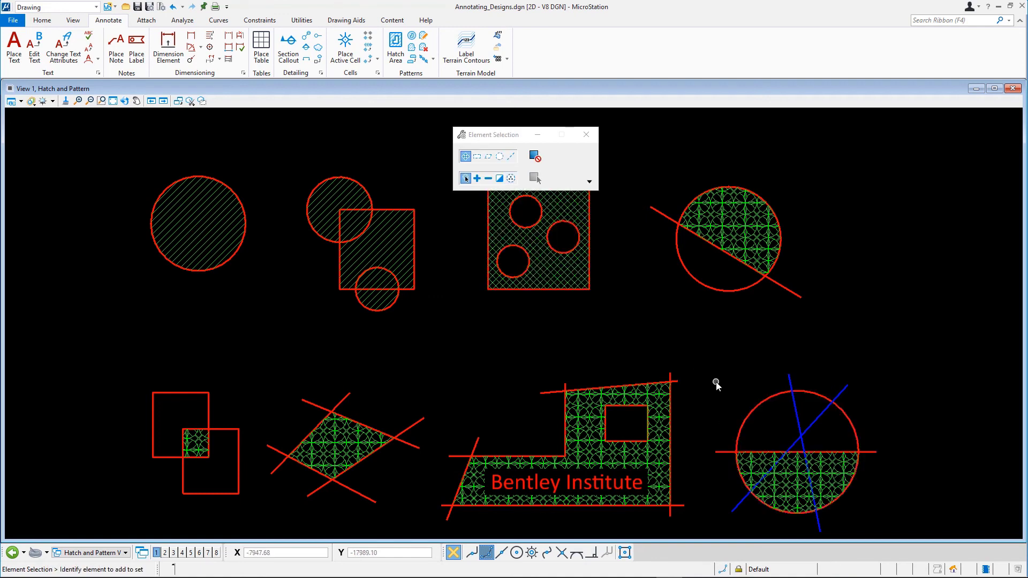